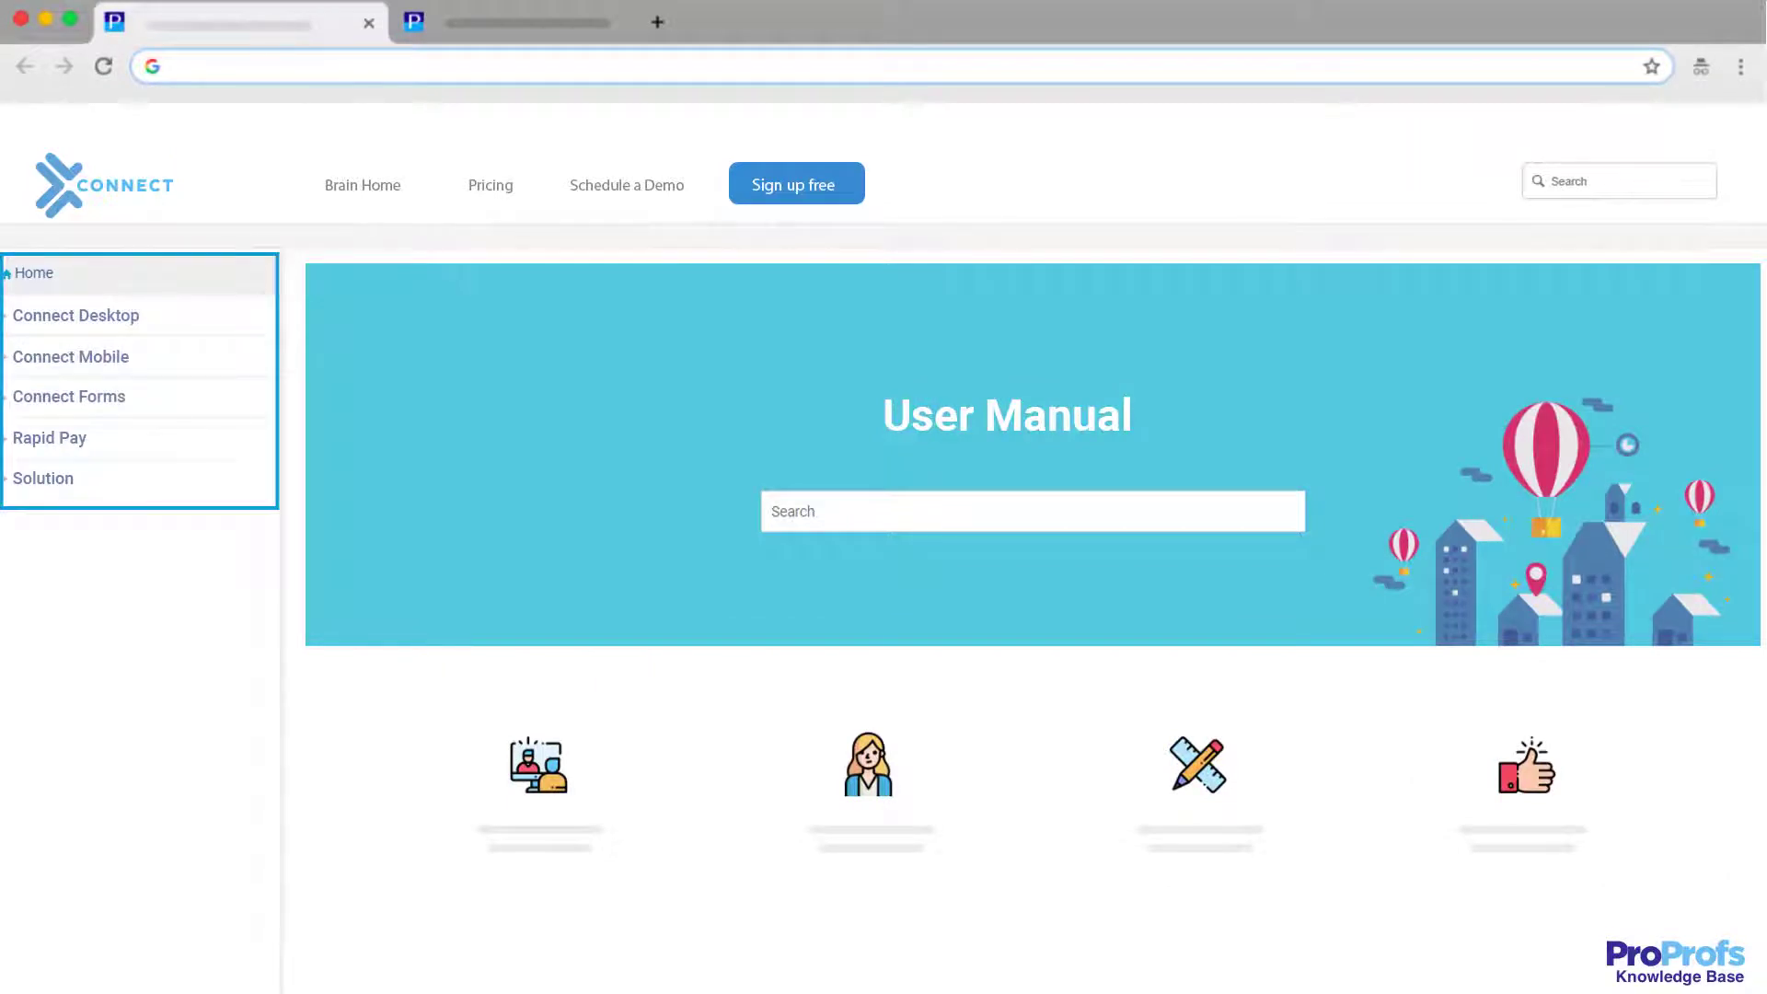
- Step through the article's Connect Desktop and Solution sections, ending back on Connect Desktop
{"action": "left_click", "coordinate": [73, 315]}
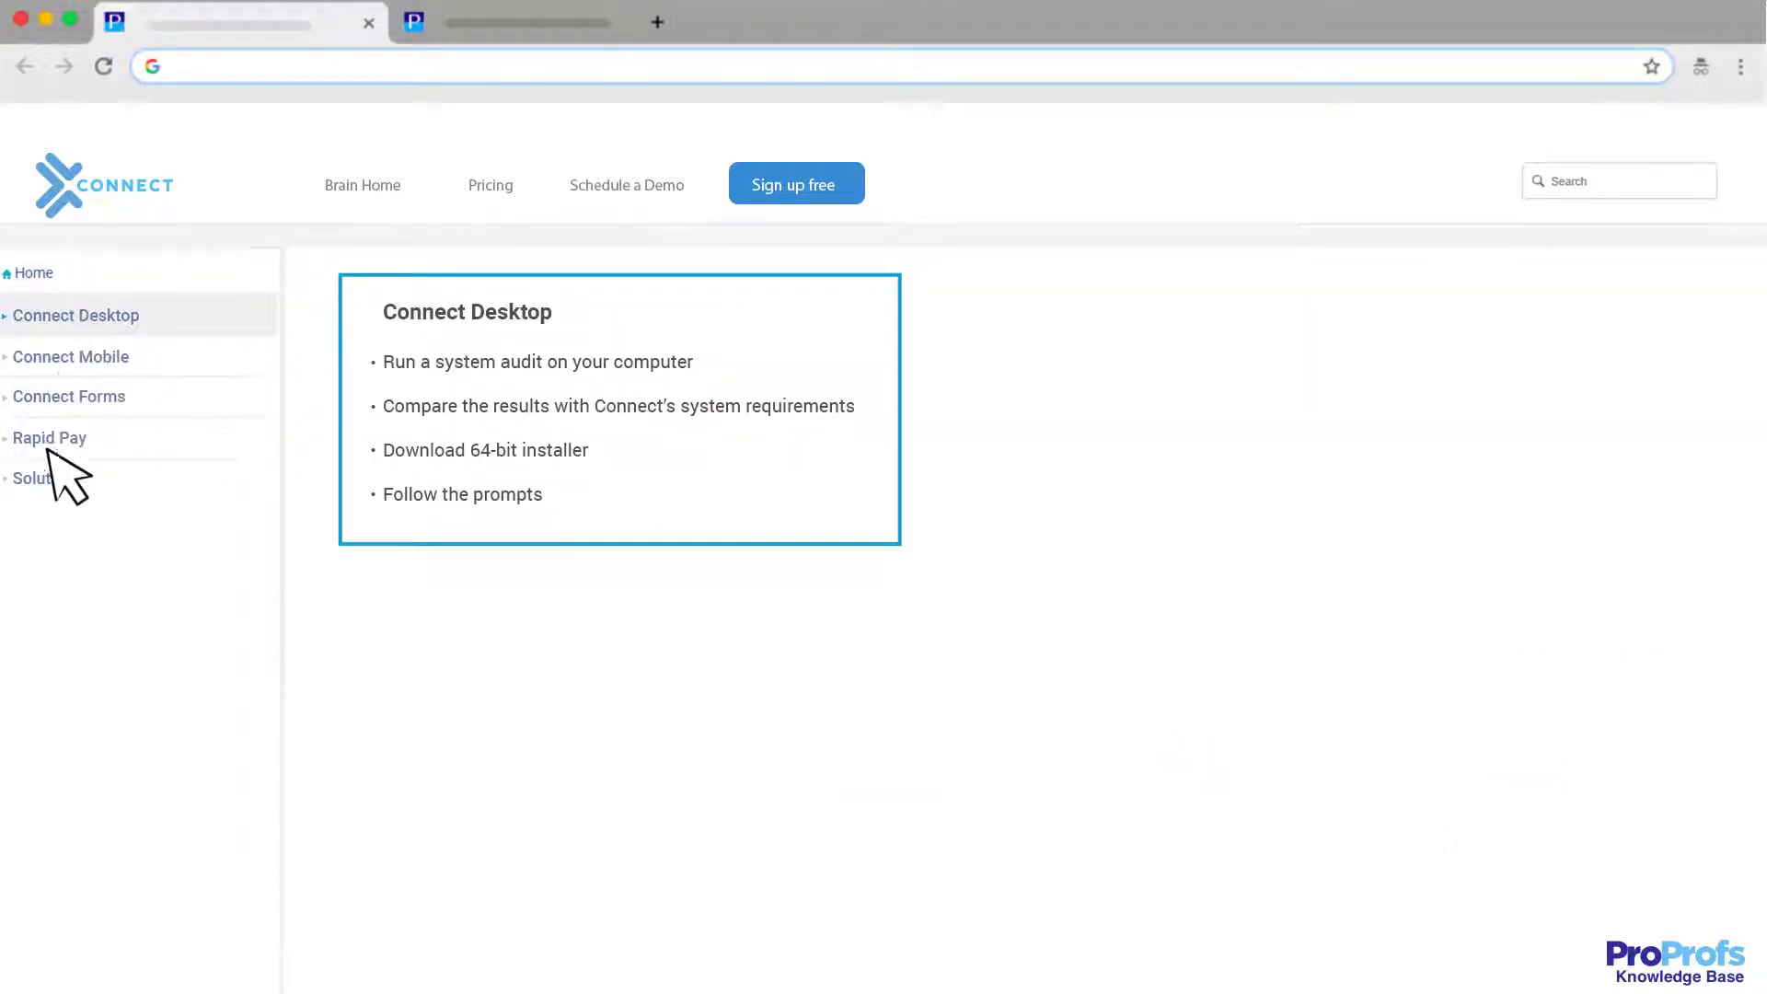
{"action": "left_click", "coordinate": [48, 479]}
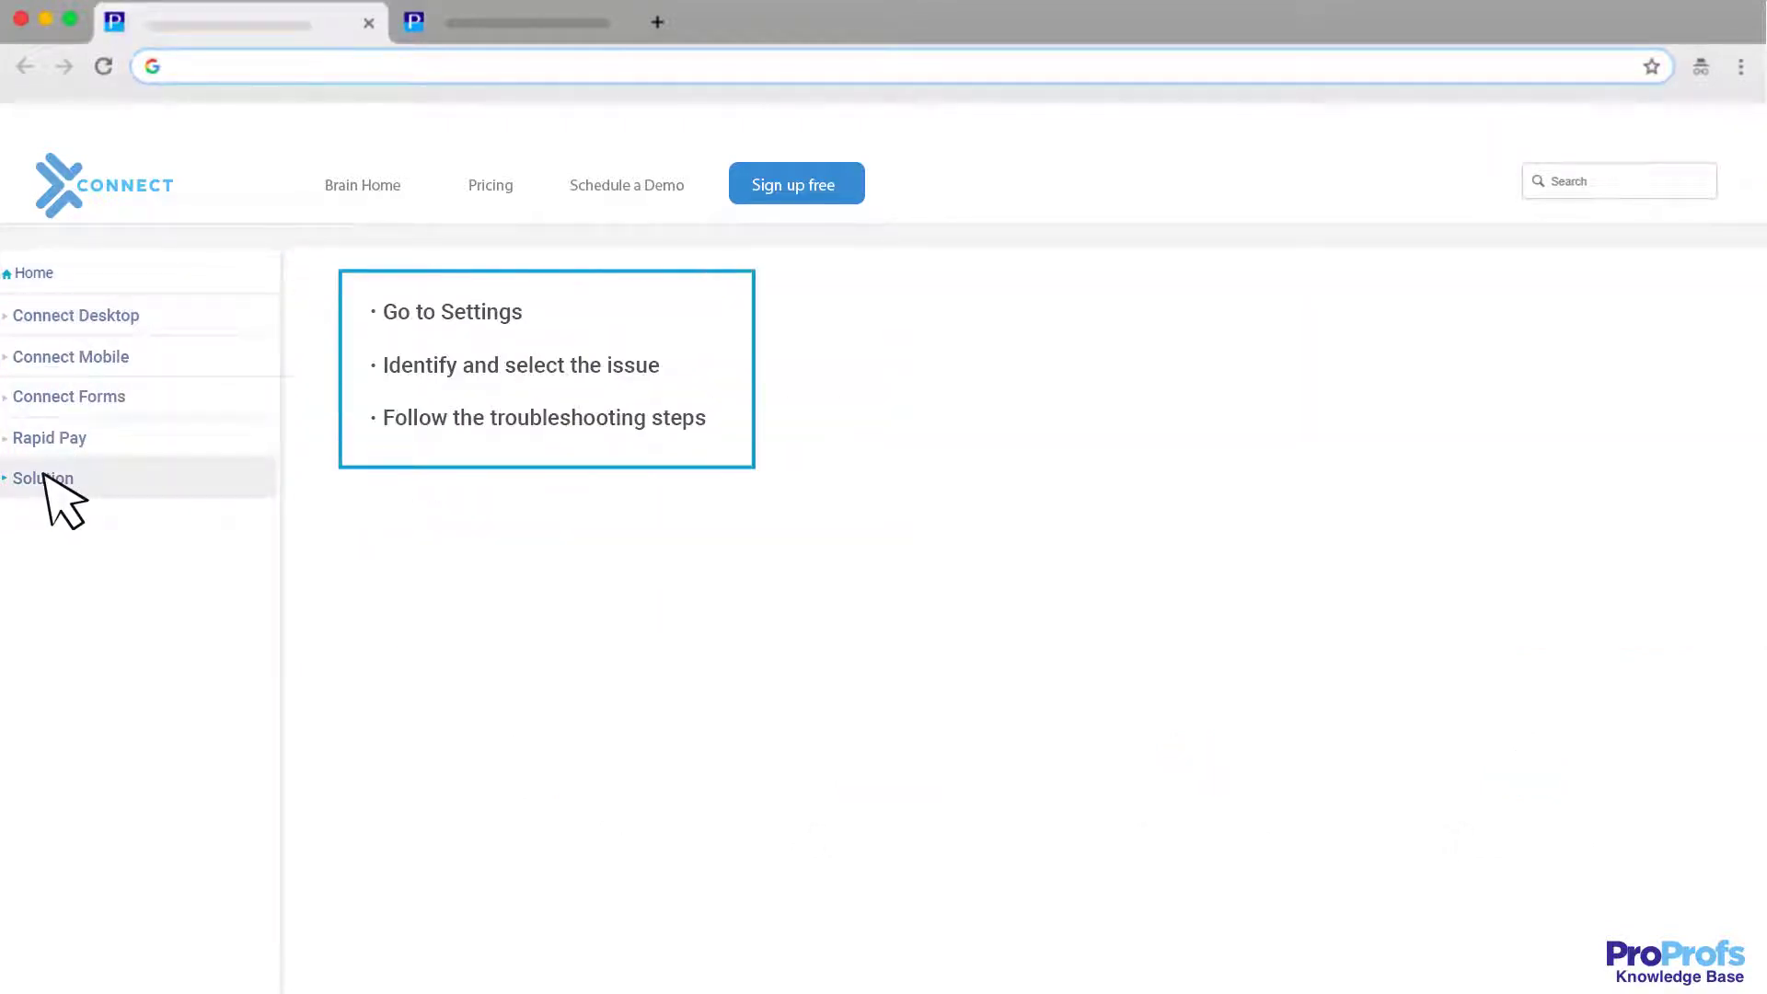
{"action": "left_click", "coordinate": [42, 317]}
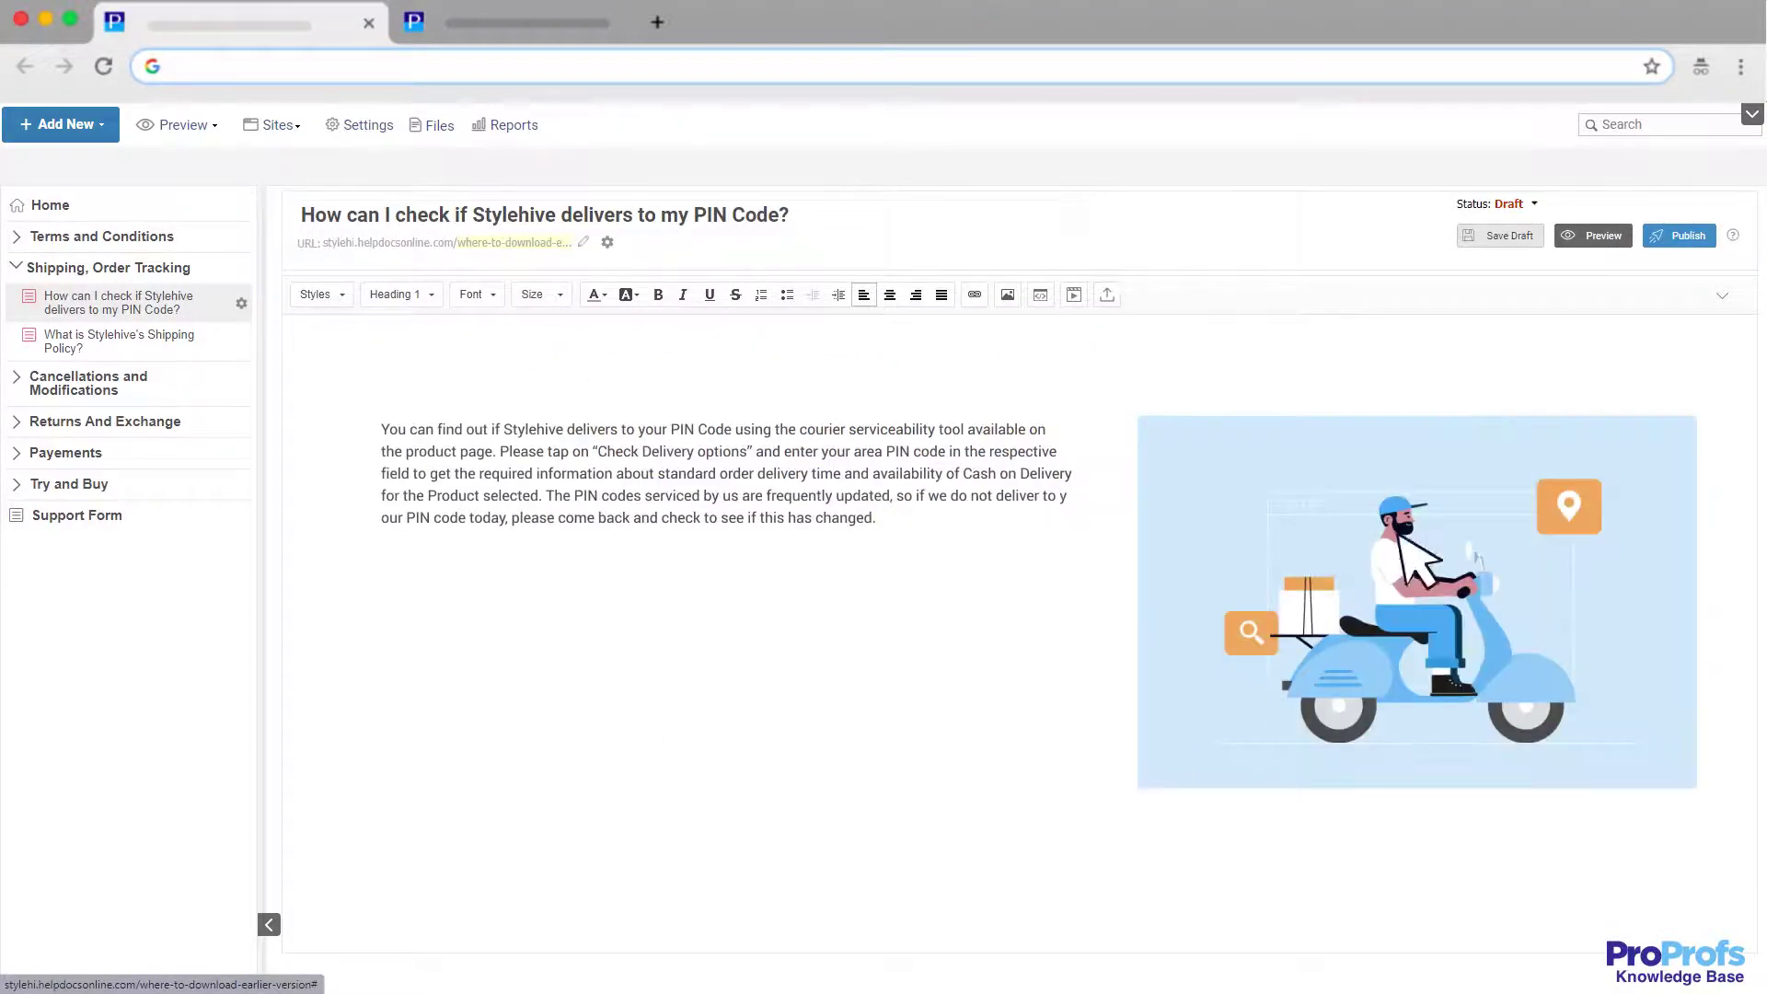
- Publish the PIN Code article, reopen it from Shipping, Order Tracking, and start a new page
{"action": "left_click", "coordinate": [1677, 237]}
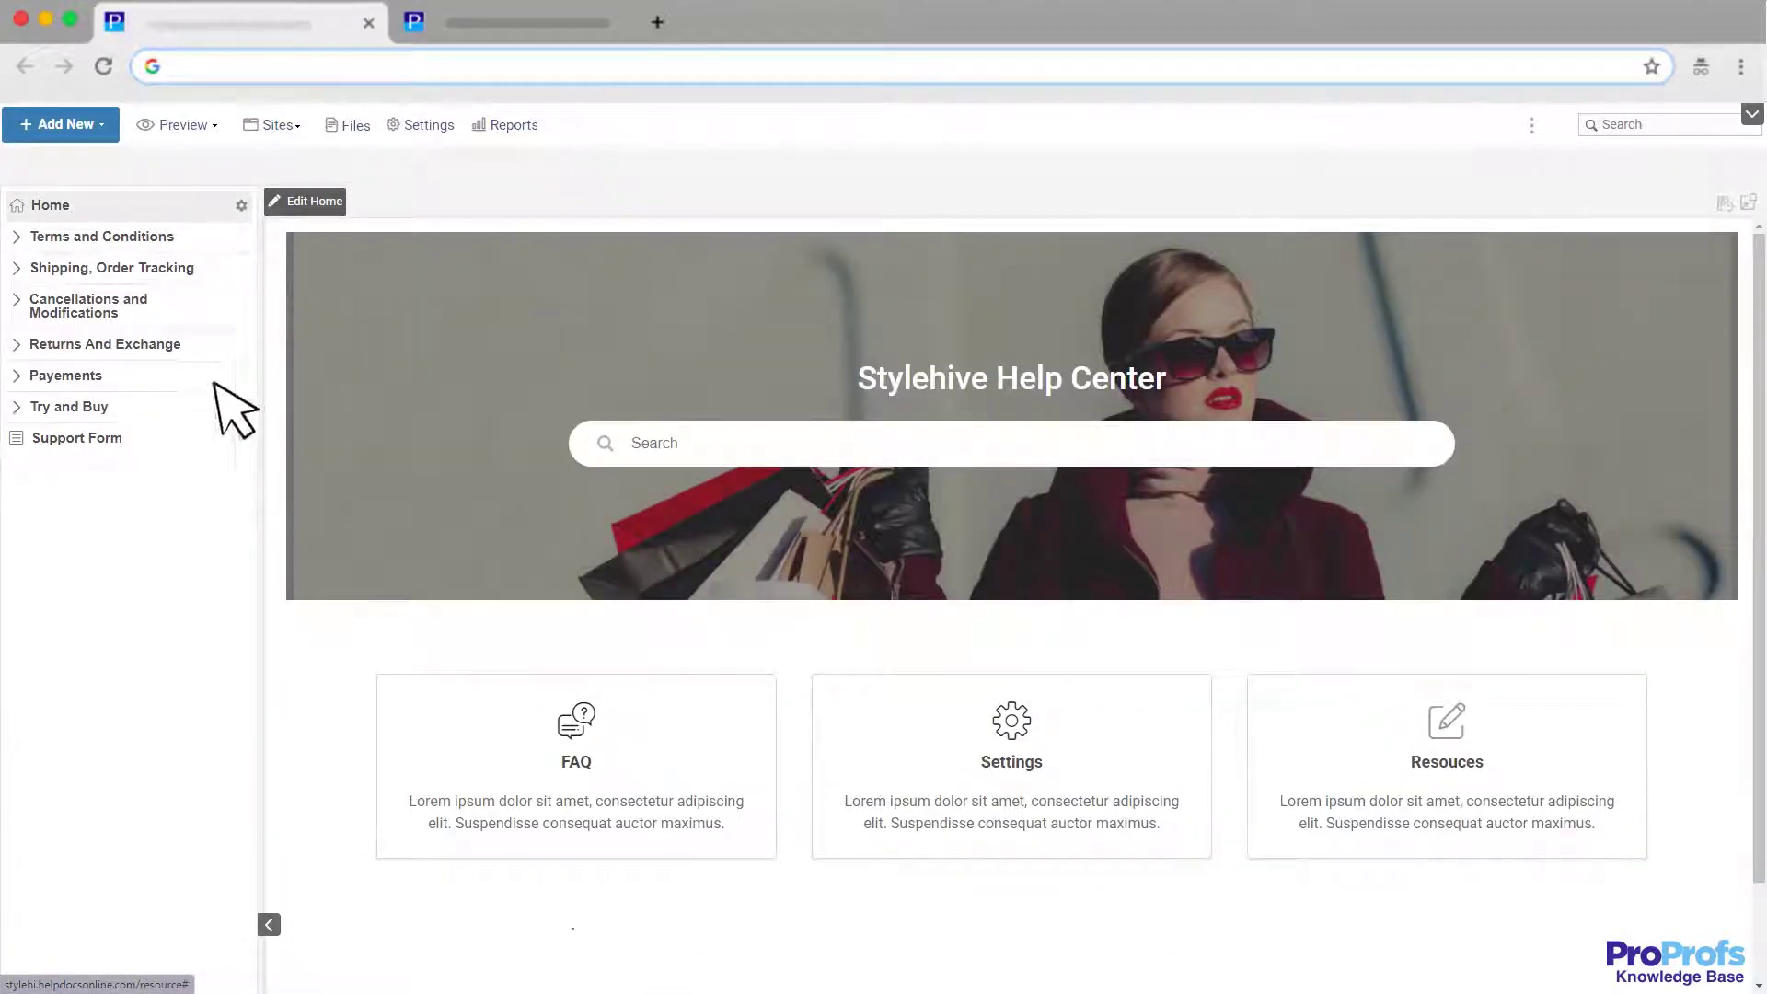
{"action": "left_click", "coordinate": [131, 272]}
{"action": "left_click", "coordinate": [306, 201]}
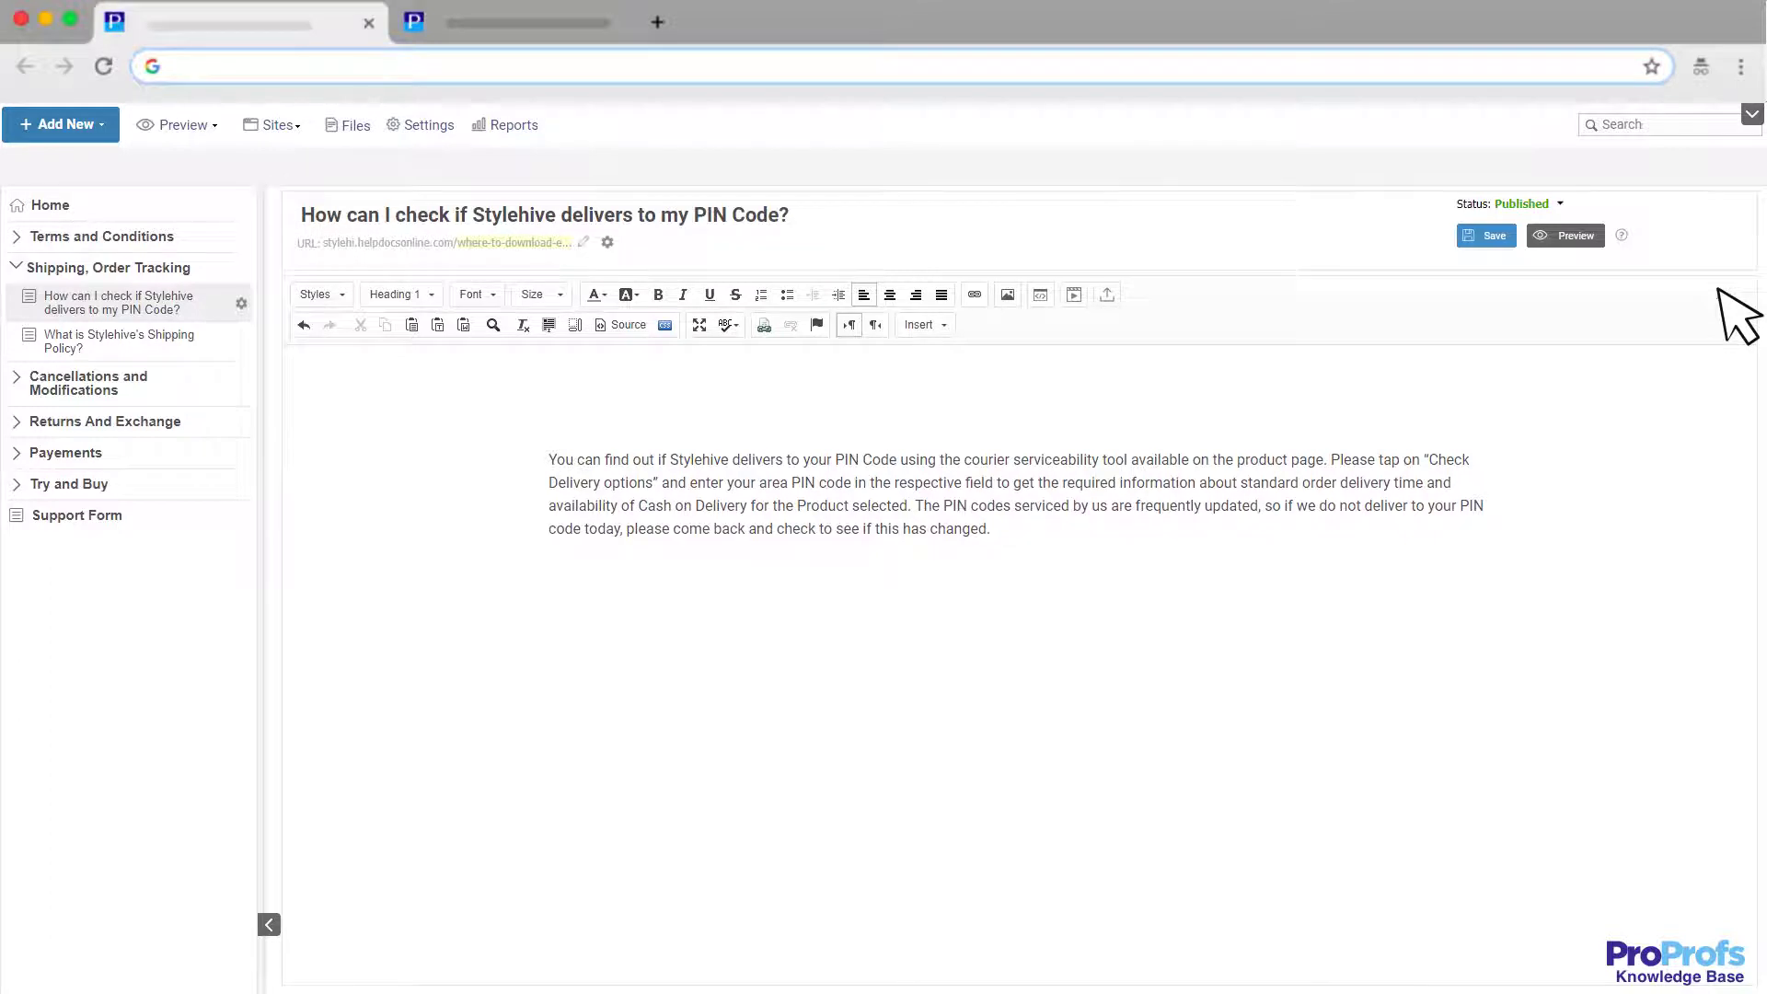
{"action": "left_click", "coordinate": [69, 123]}
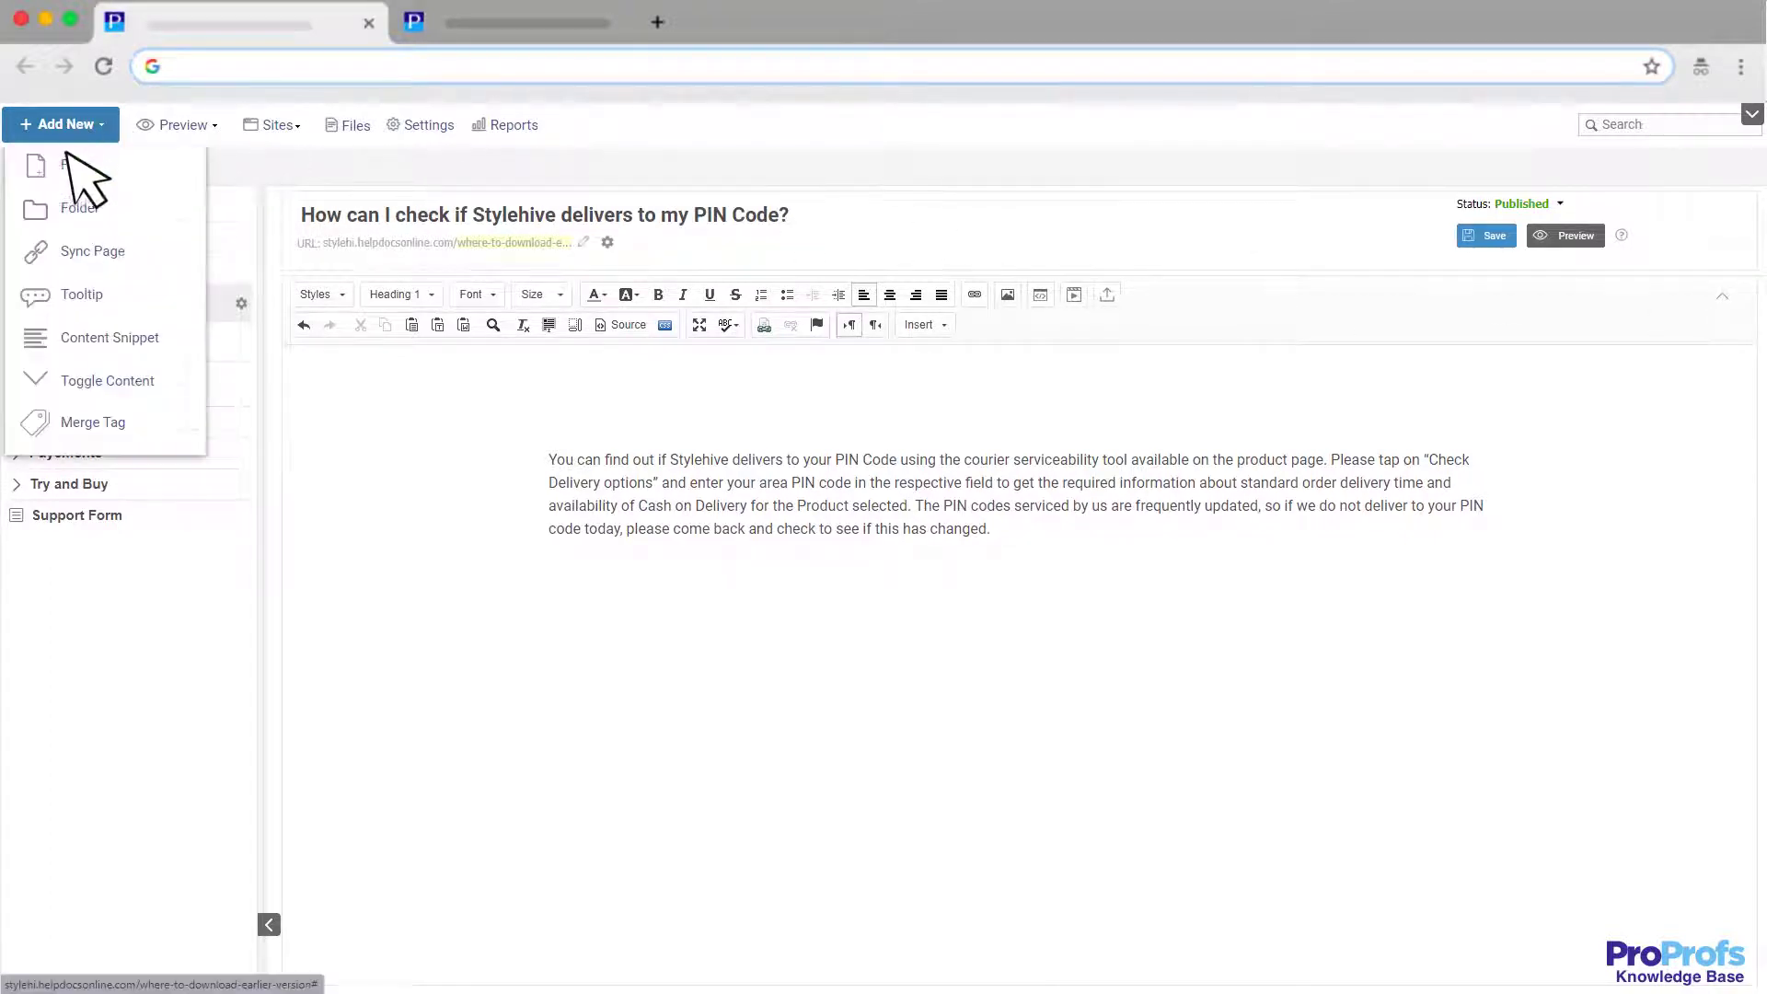
{"action": "left_click", "coordinate": [67, 157]}
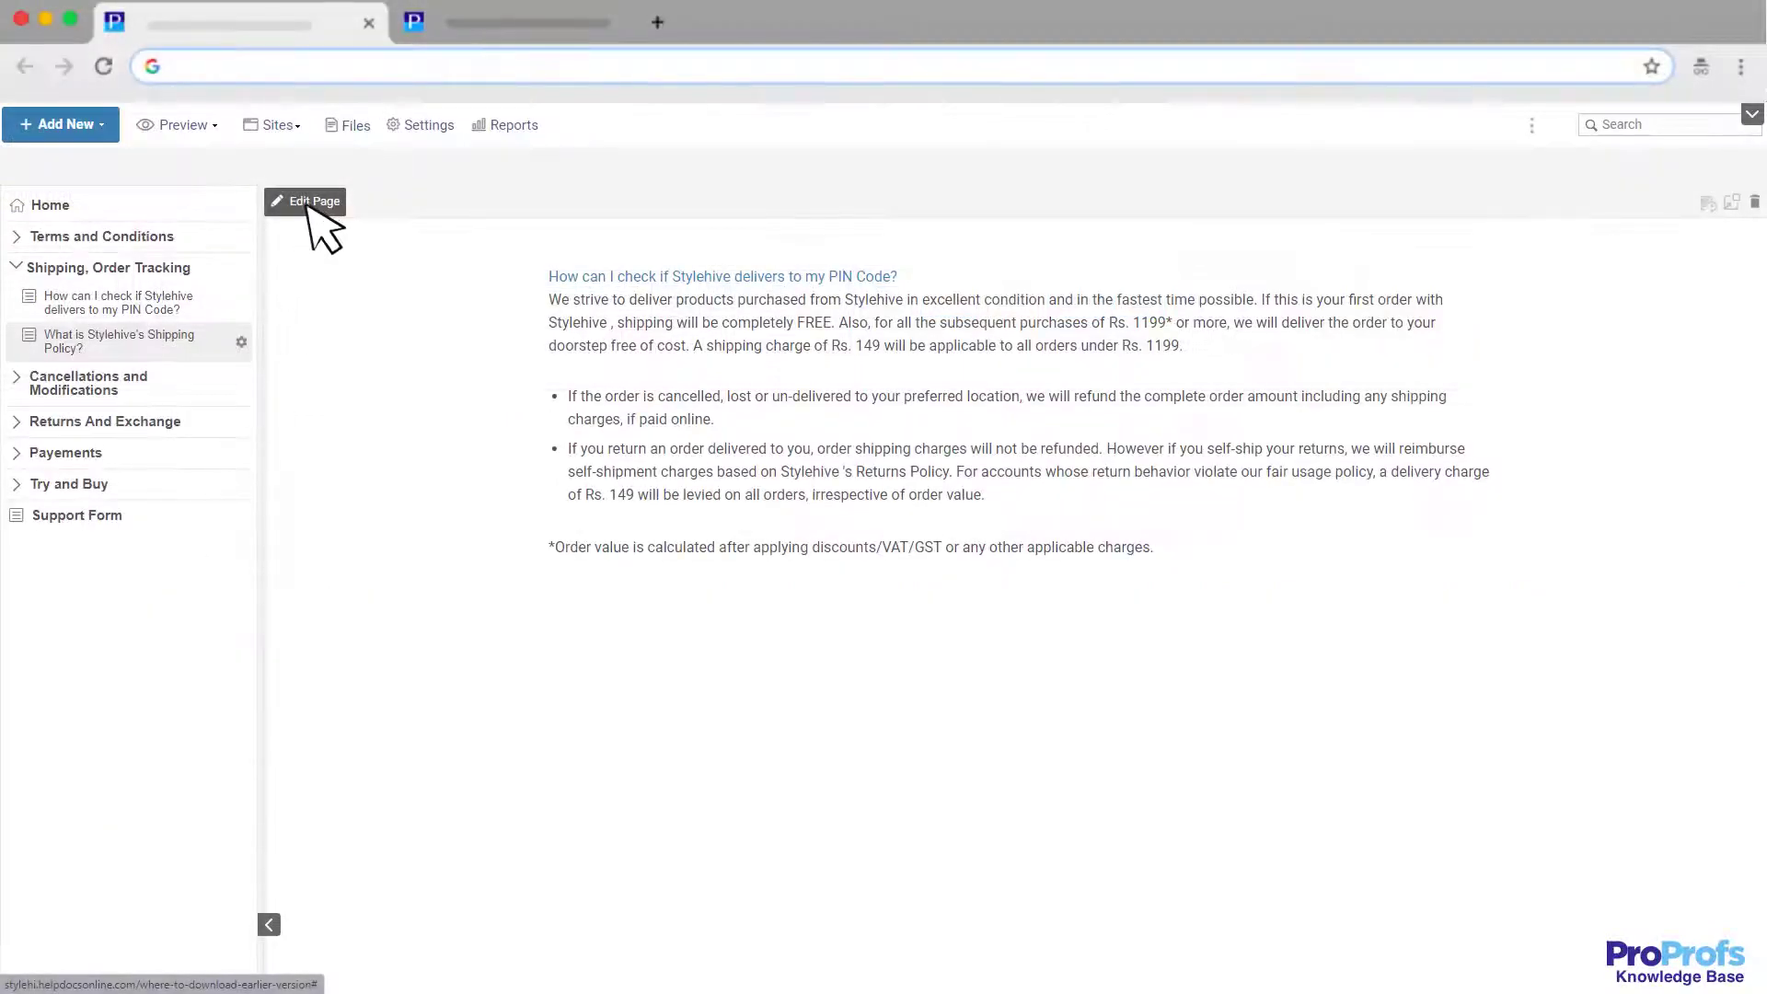
- Open the Shipping Policy article for editing and add a new custom workflow status
{"action": "left_click", "coordinate": [308, 205]}
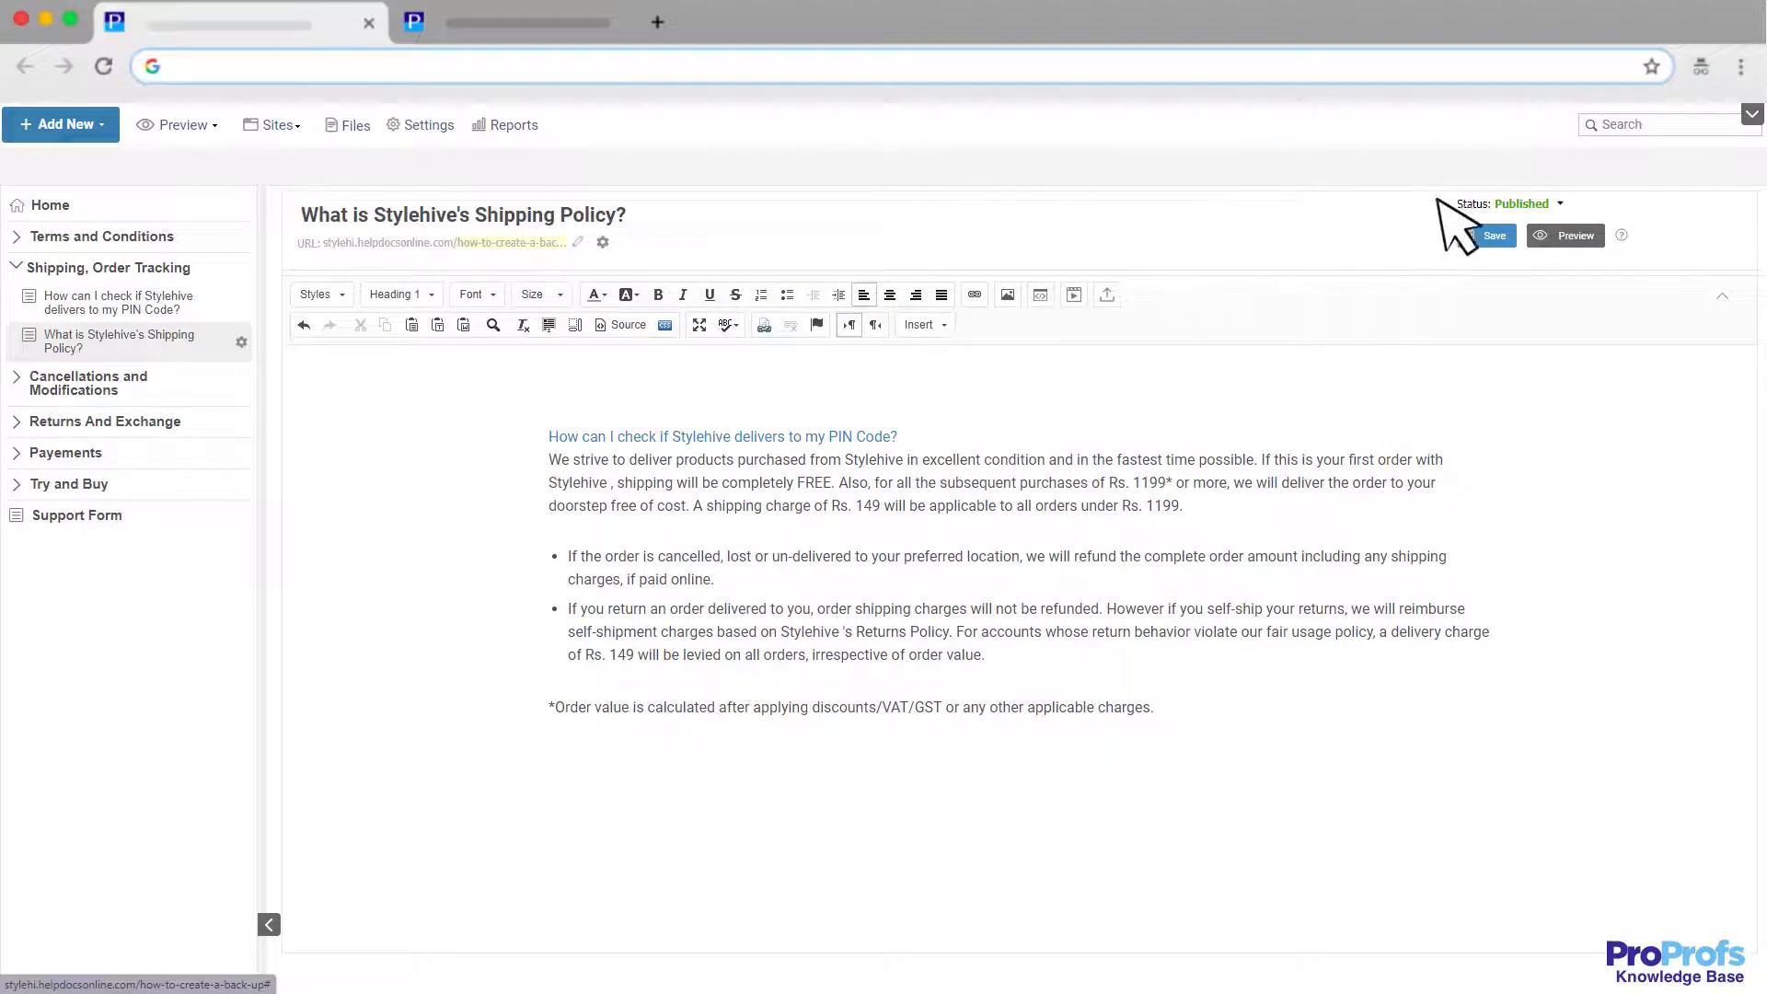
{"action": "left_click", "coordinate": [1559, 202]}
{"action": "left_click", "coordinate": [1633, 302]}
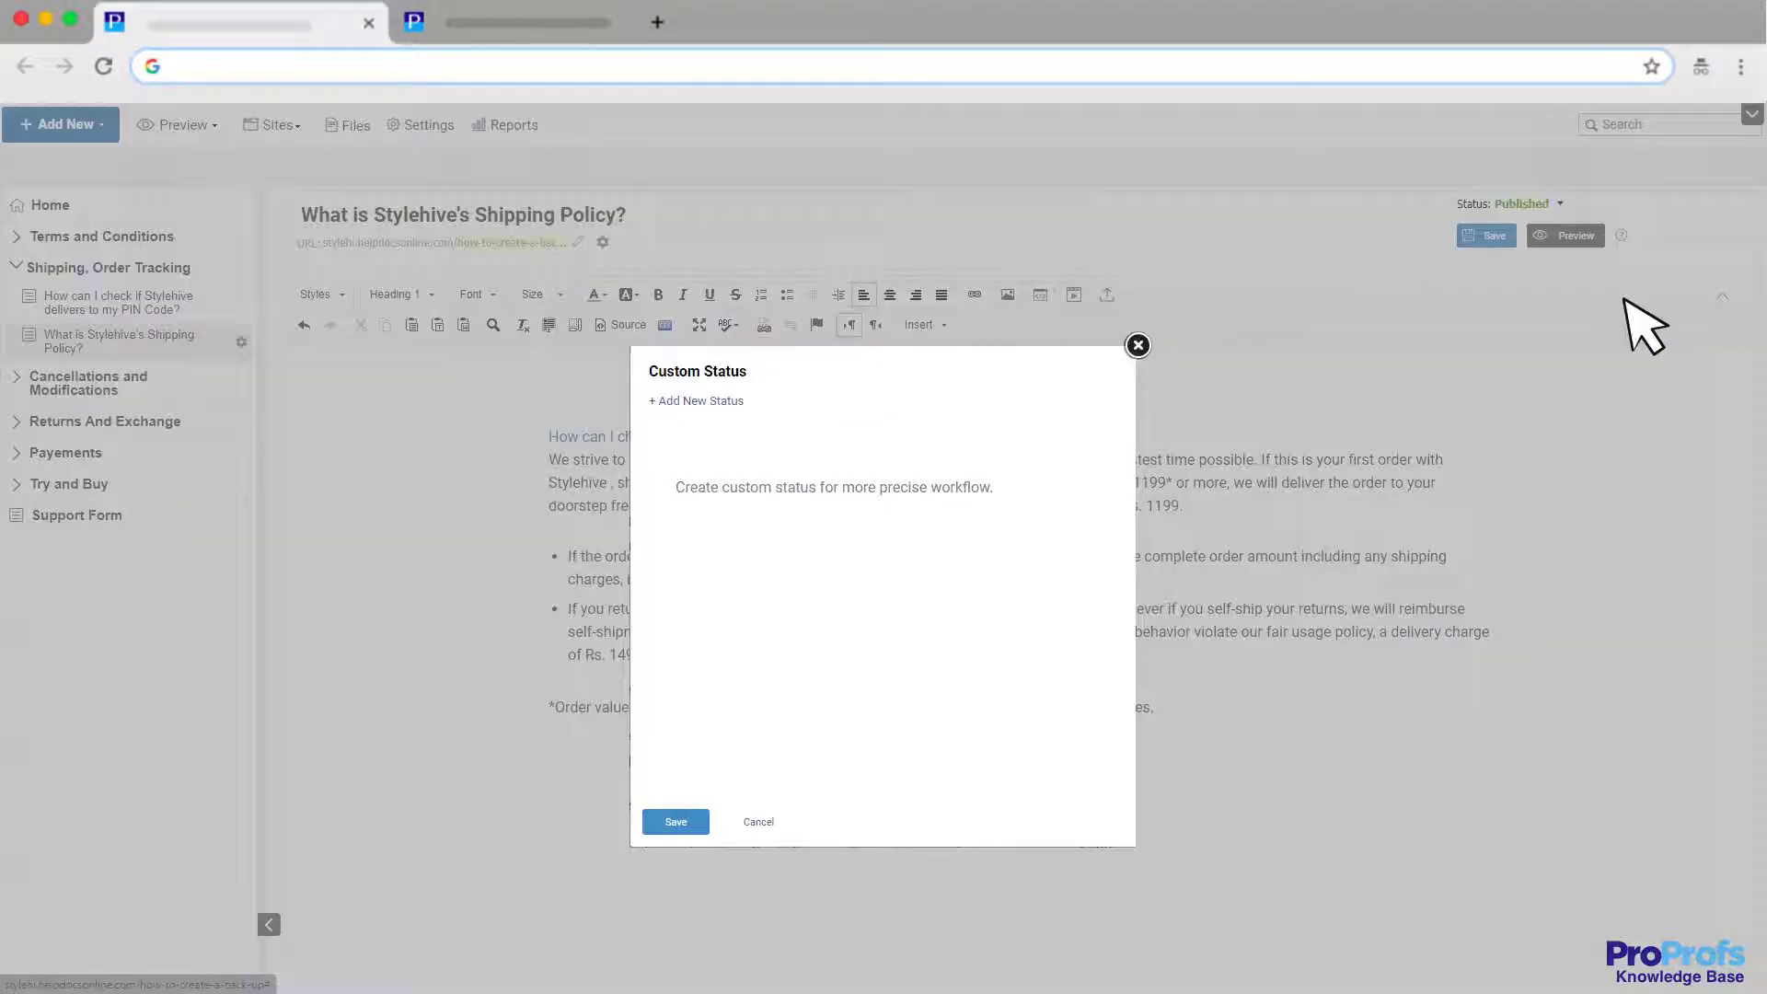
{"action": "left_click", "coordinate": [695, 401]}
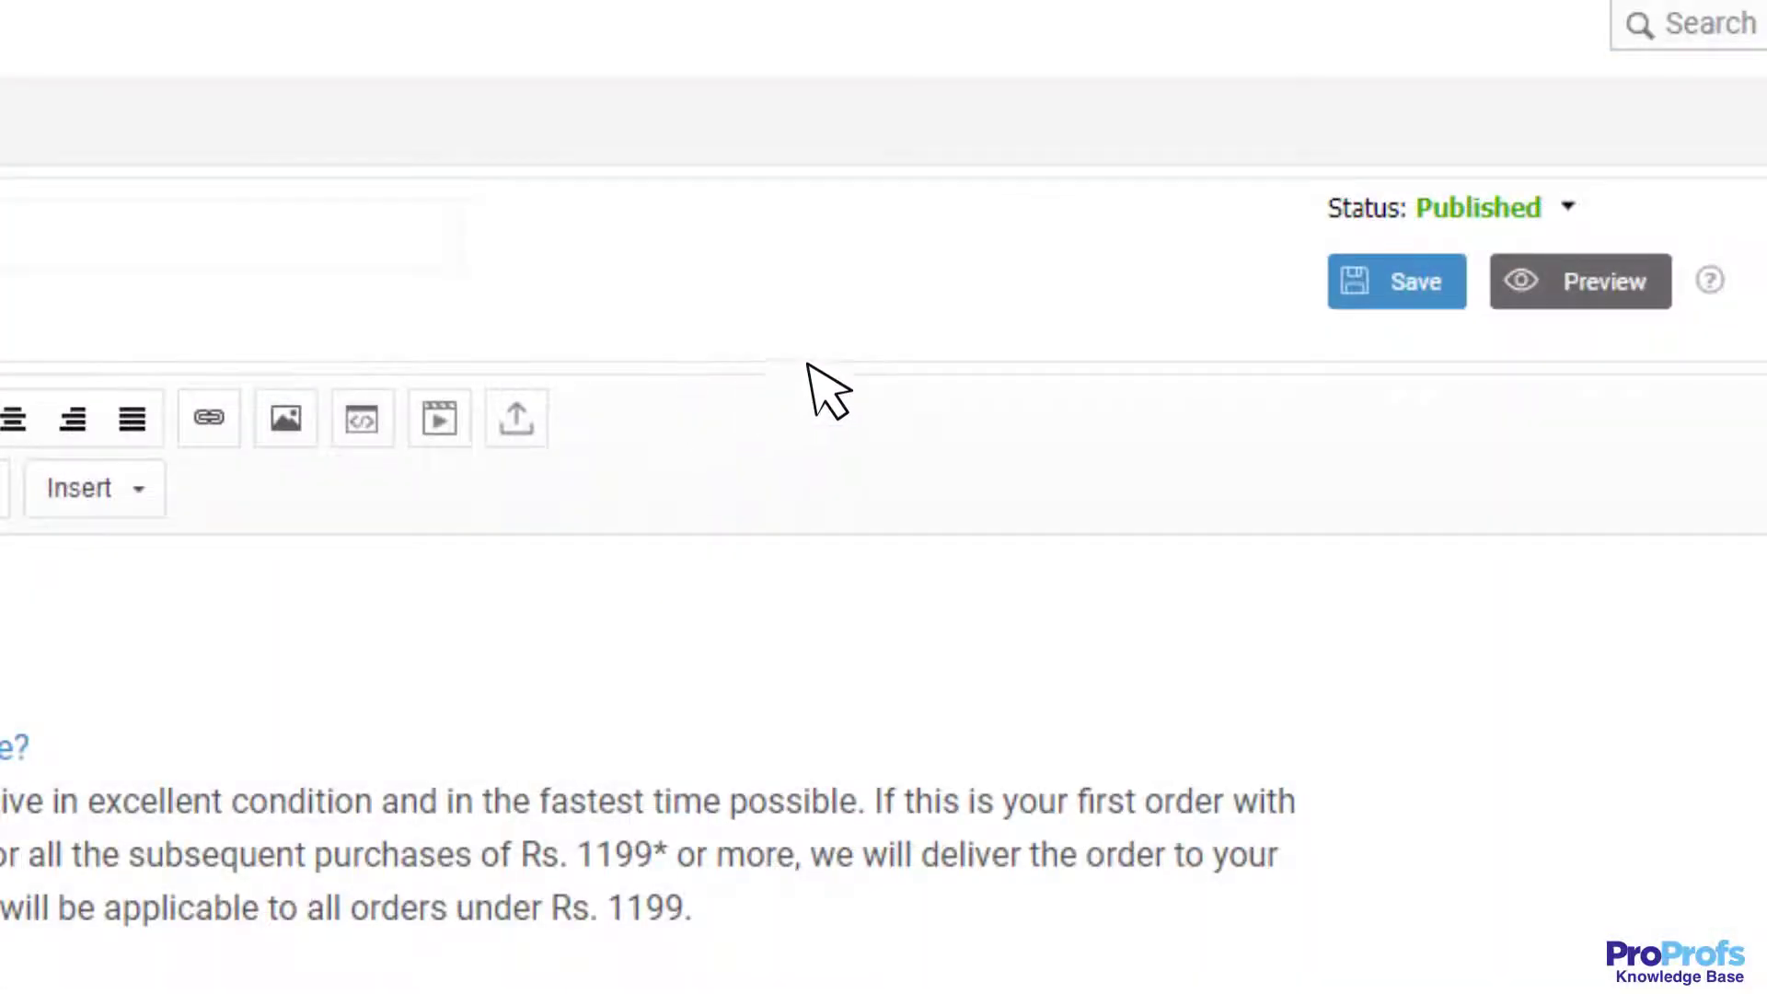
- Change the article status to In Progress, then to Ready for Review
{"action": "left_click", "coordinate": [1566, 207]}
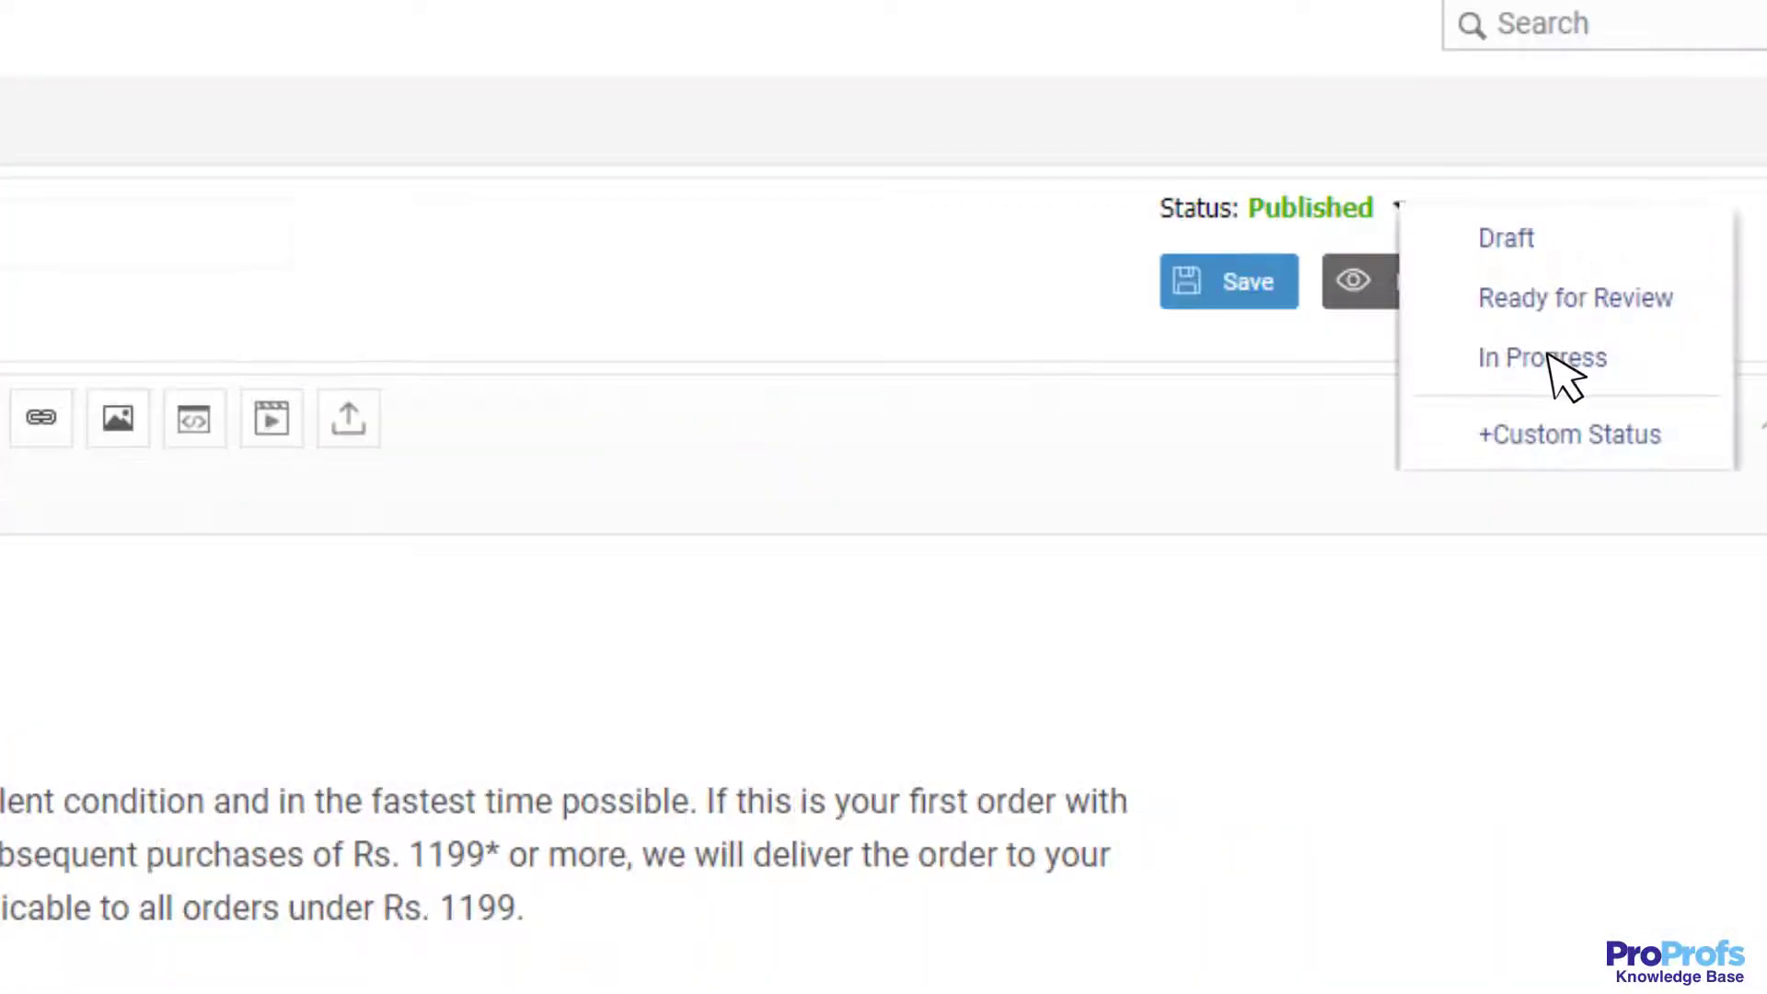
{"action": "left_click", "coordinate": [1549, 357]}
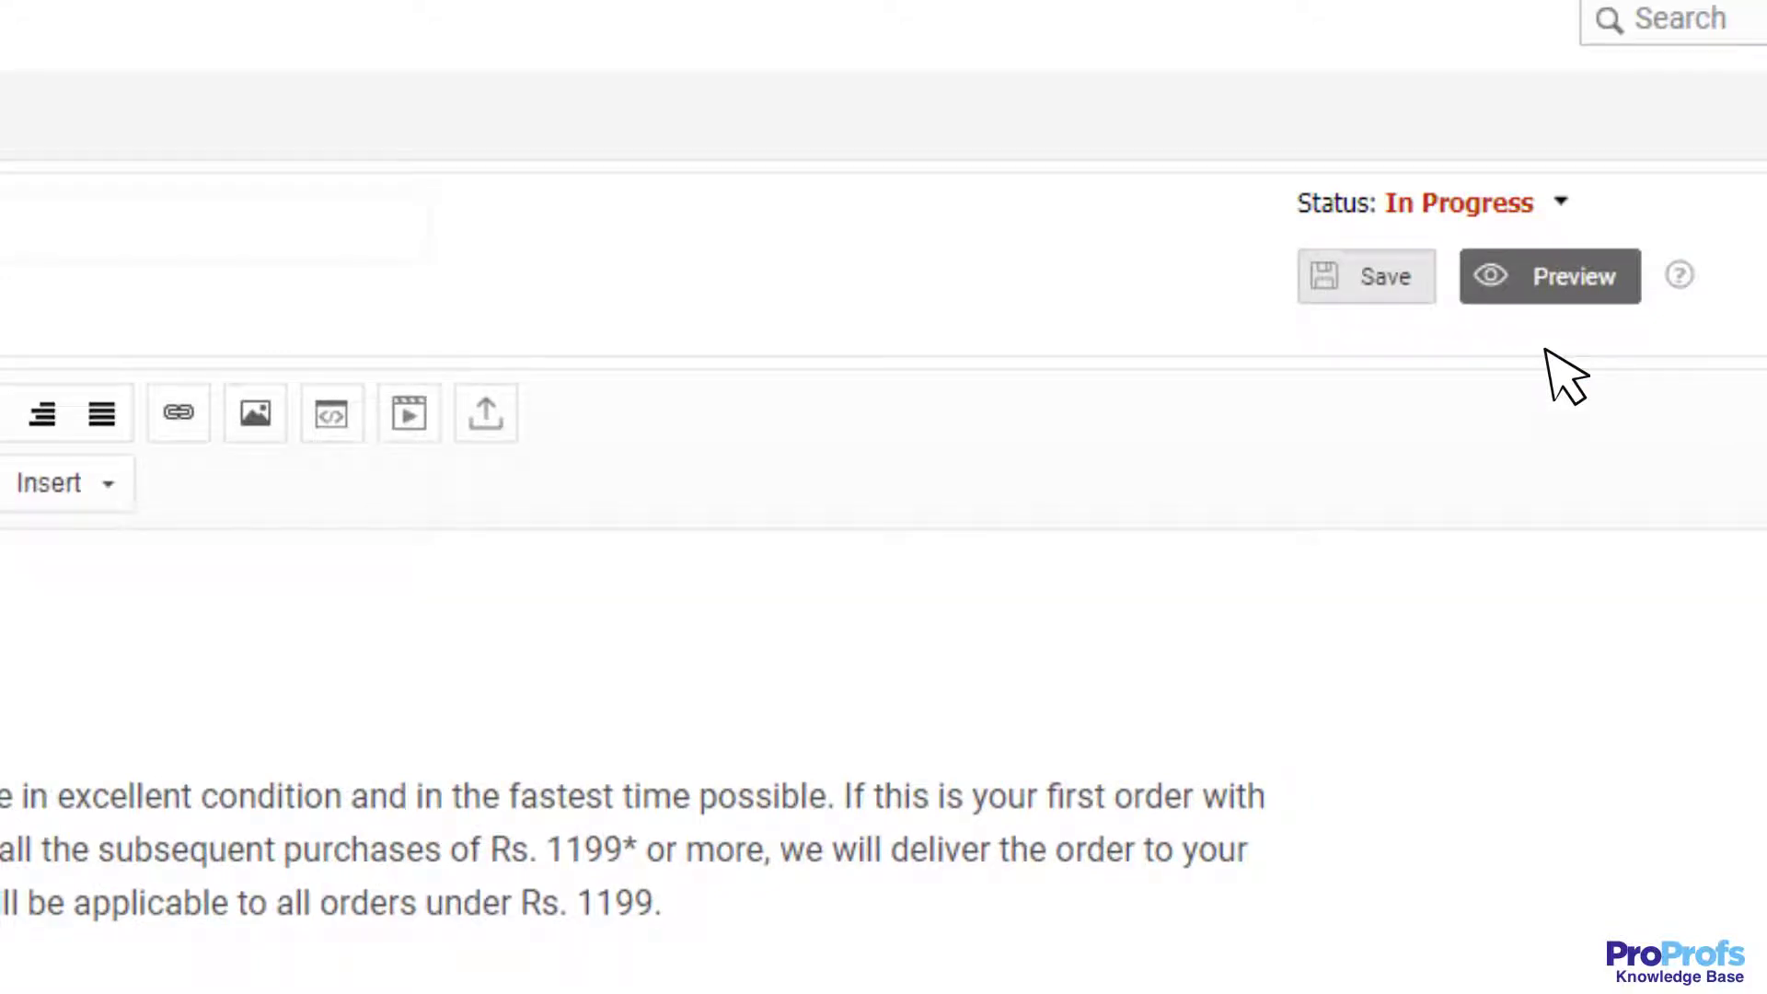
{"action": "left_click", "coordinate": [1565, 204]}
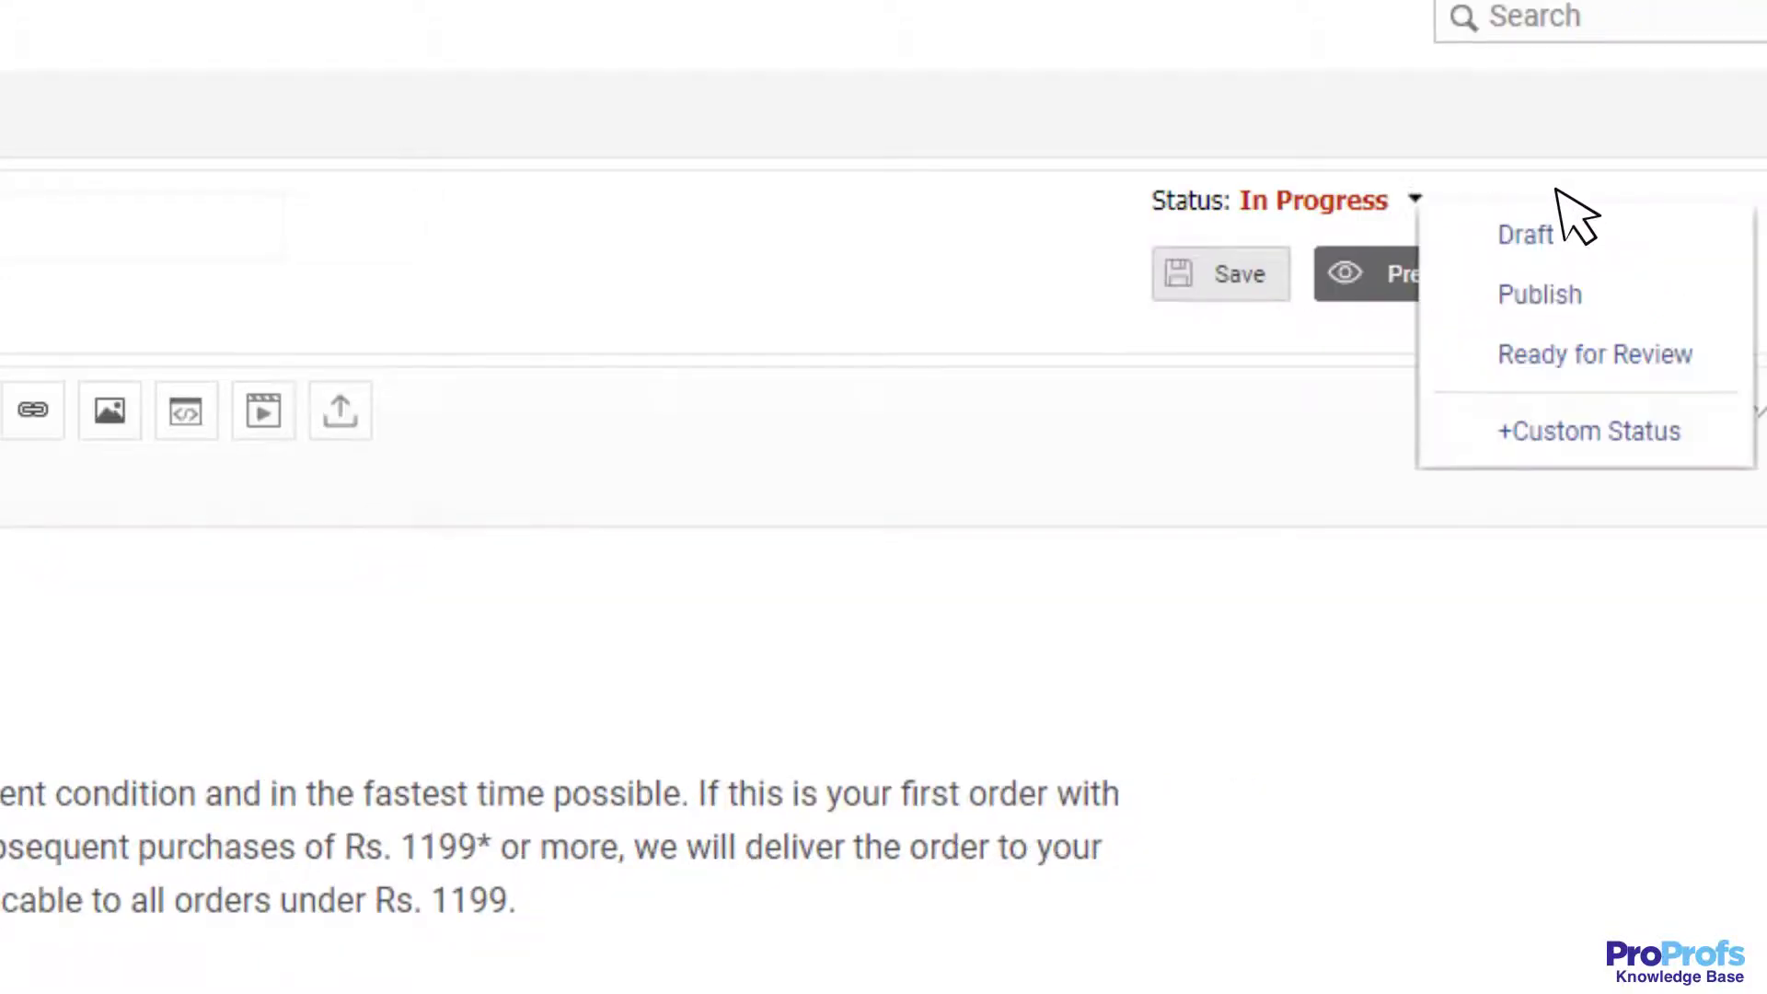
{"action": "left_click", "coordinate": [1583, 349]}
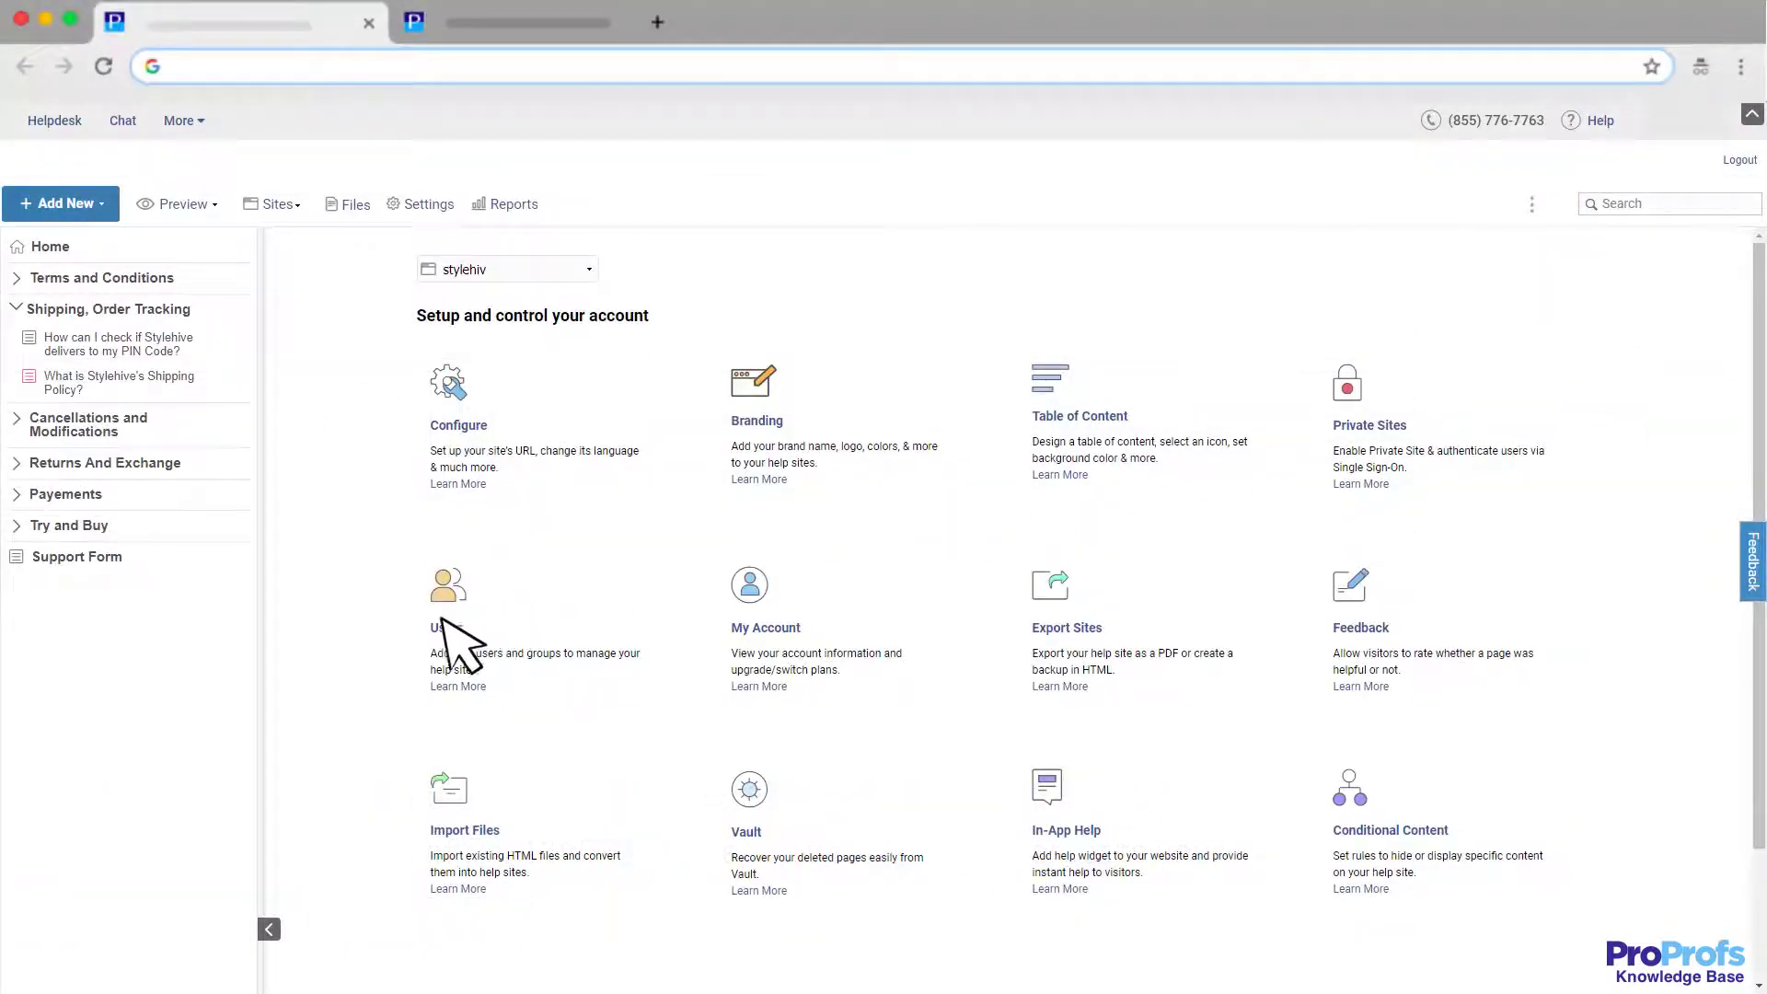
- Browse the user accounts and roles available for a new user, then reopen the article
{"action": "left_click", "coordinate": [443, 612]}
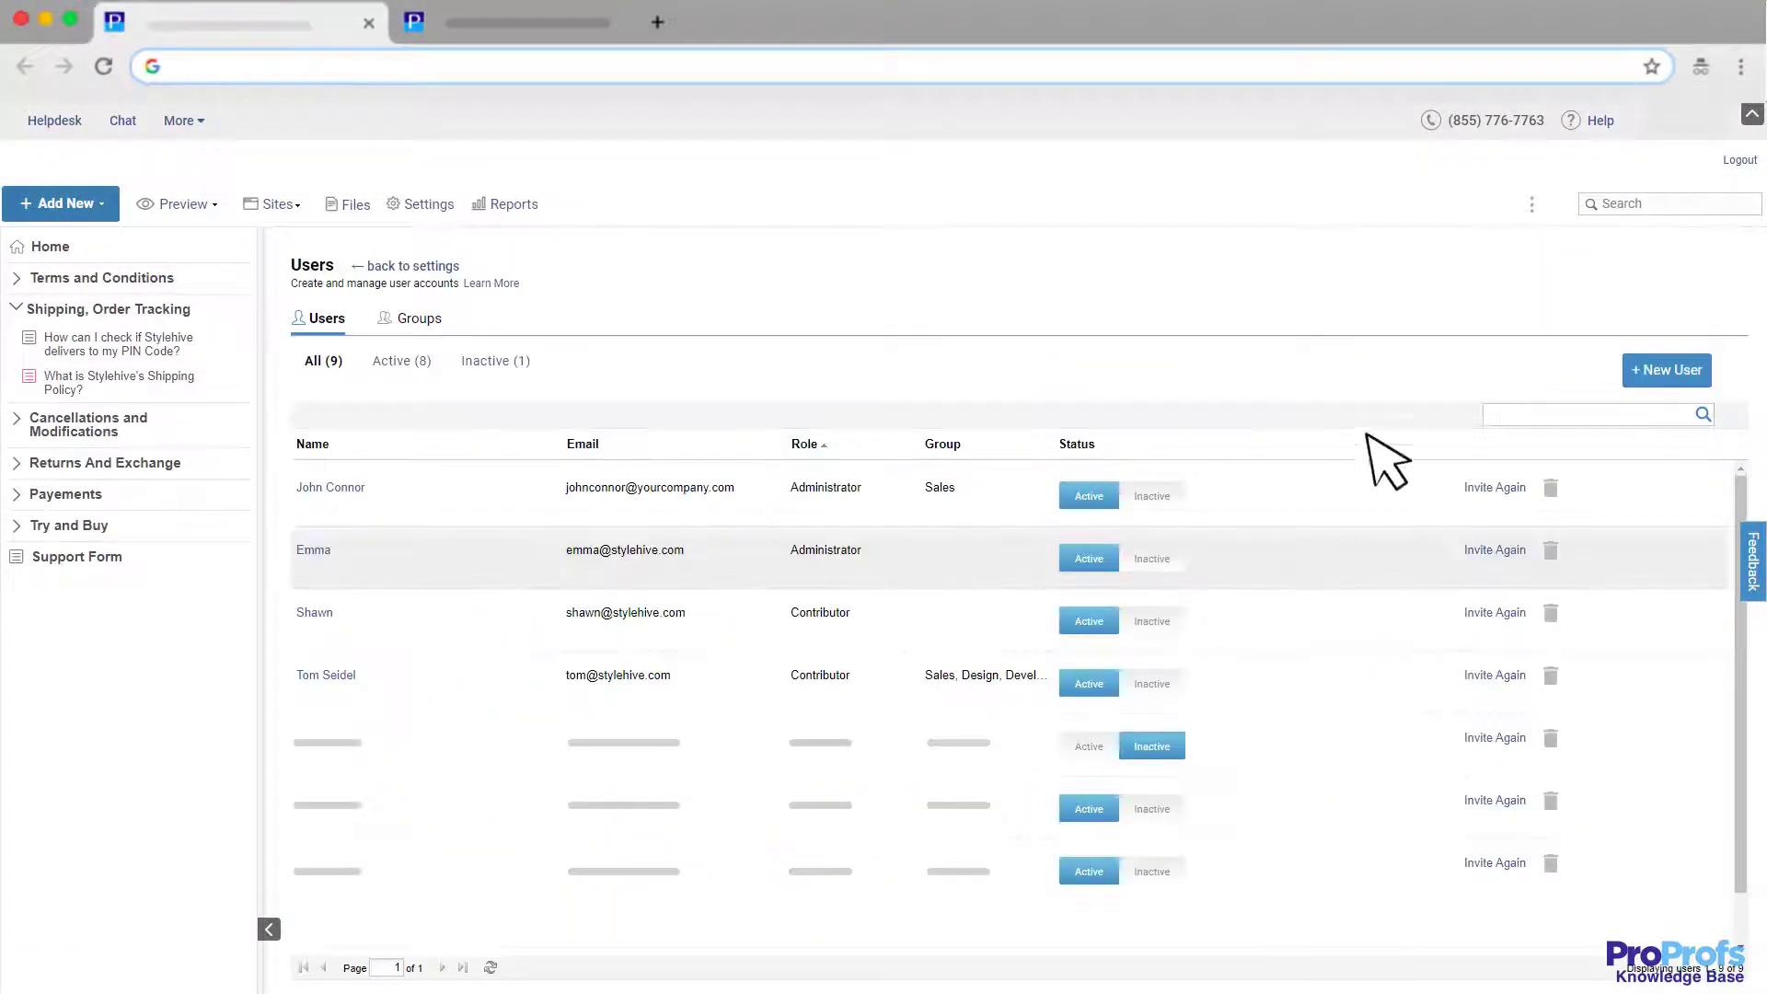
{"action": "left_click", "coordinate": [1666, 369]}
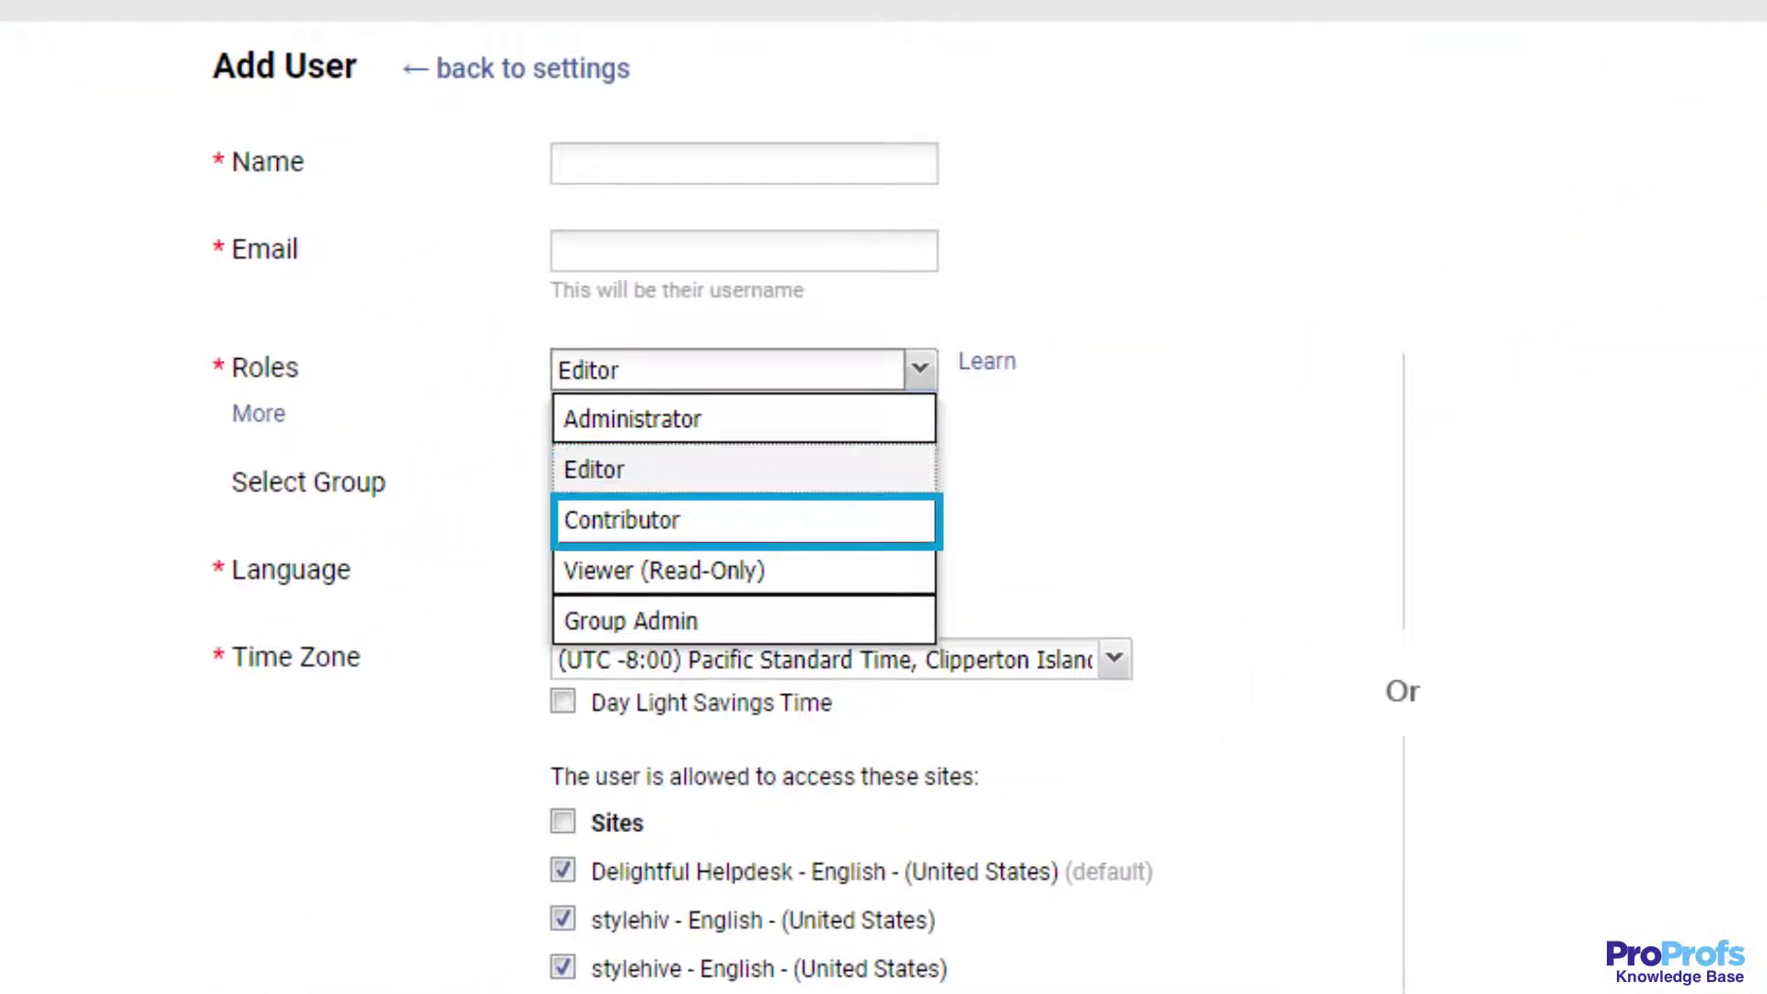
{"action": "key", "text": "Up"}
{"action": "key", "text": "Up"}
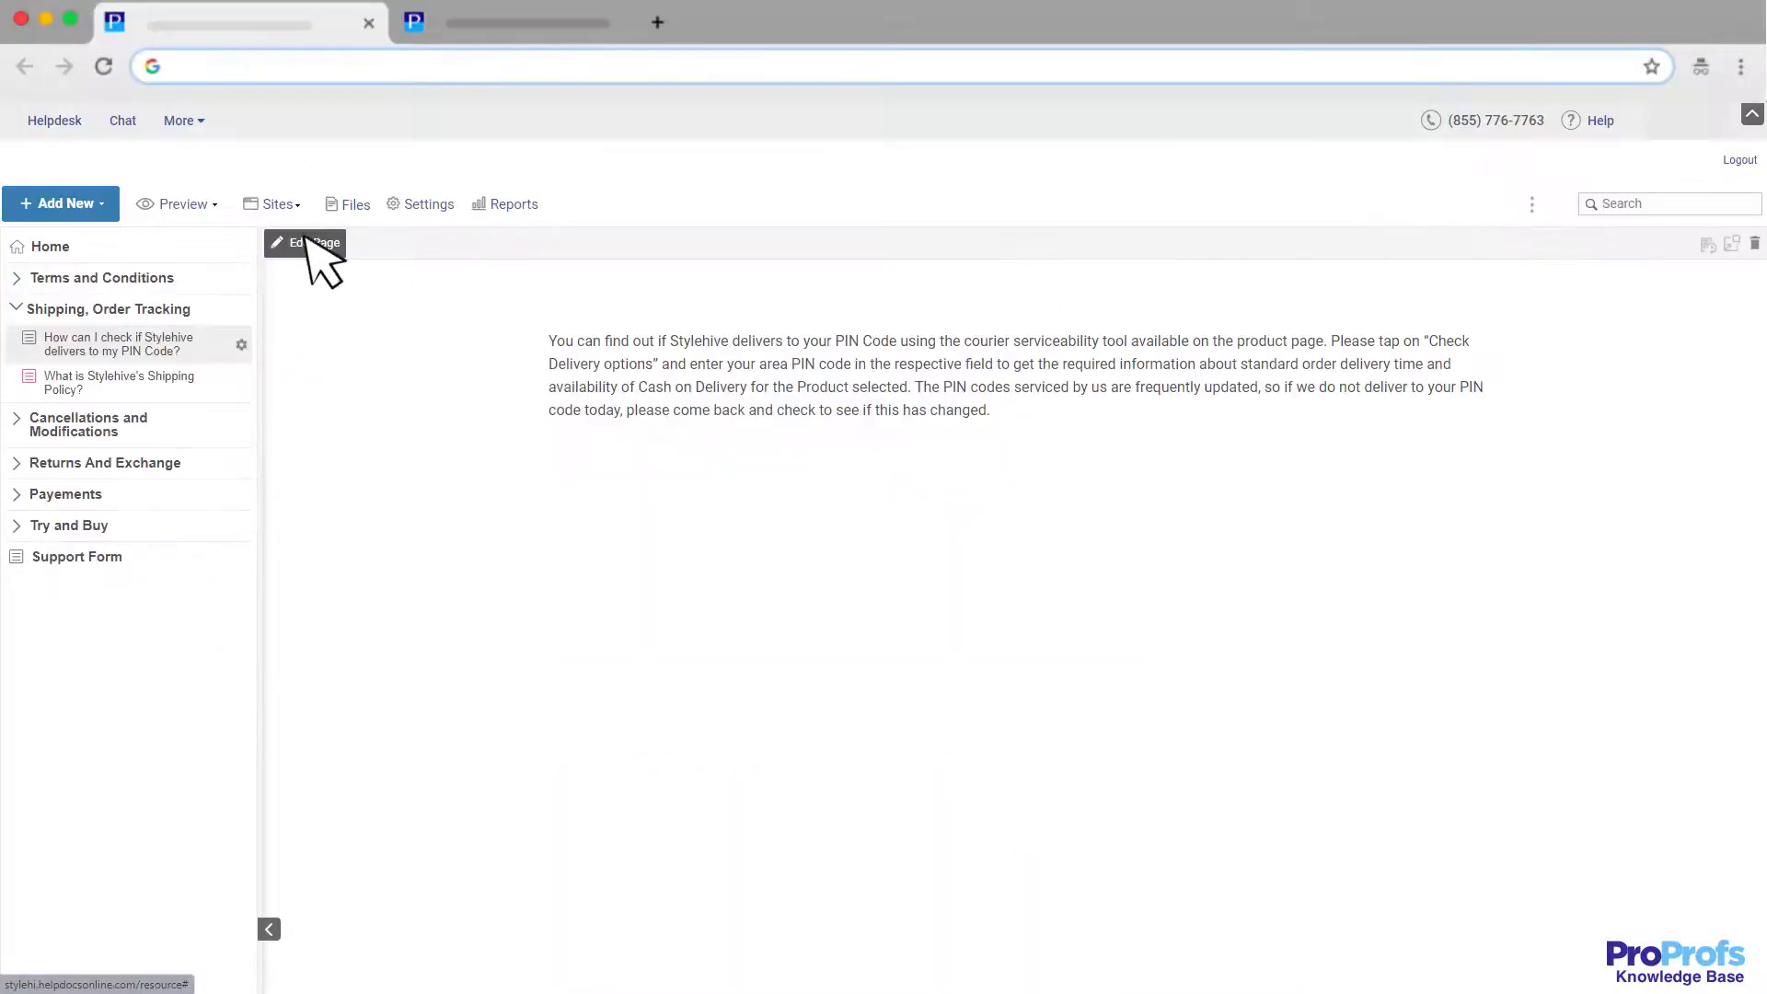
{"action": "left_click", "coordinate": [306, 240]}
- Publish the PIN Code article and preview it, showing its print and PDF options
{"action": "left_click", "coordinate": [1683, 237]}
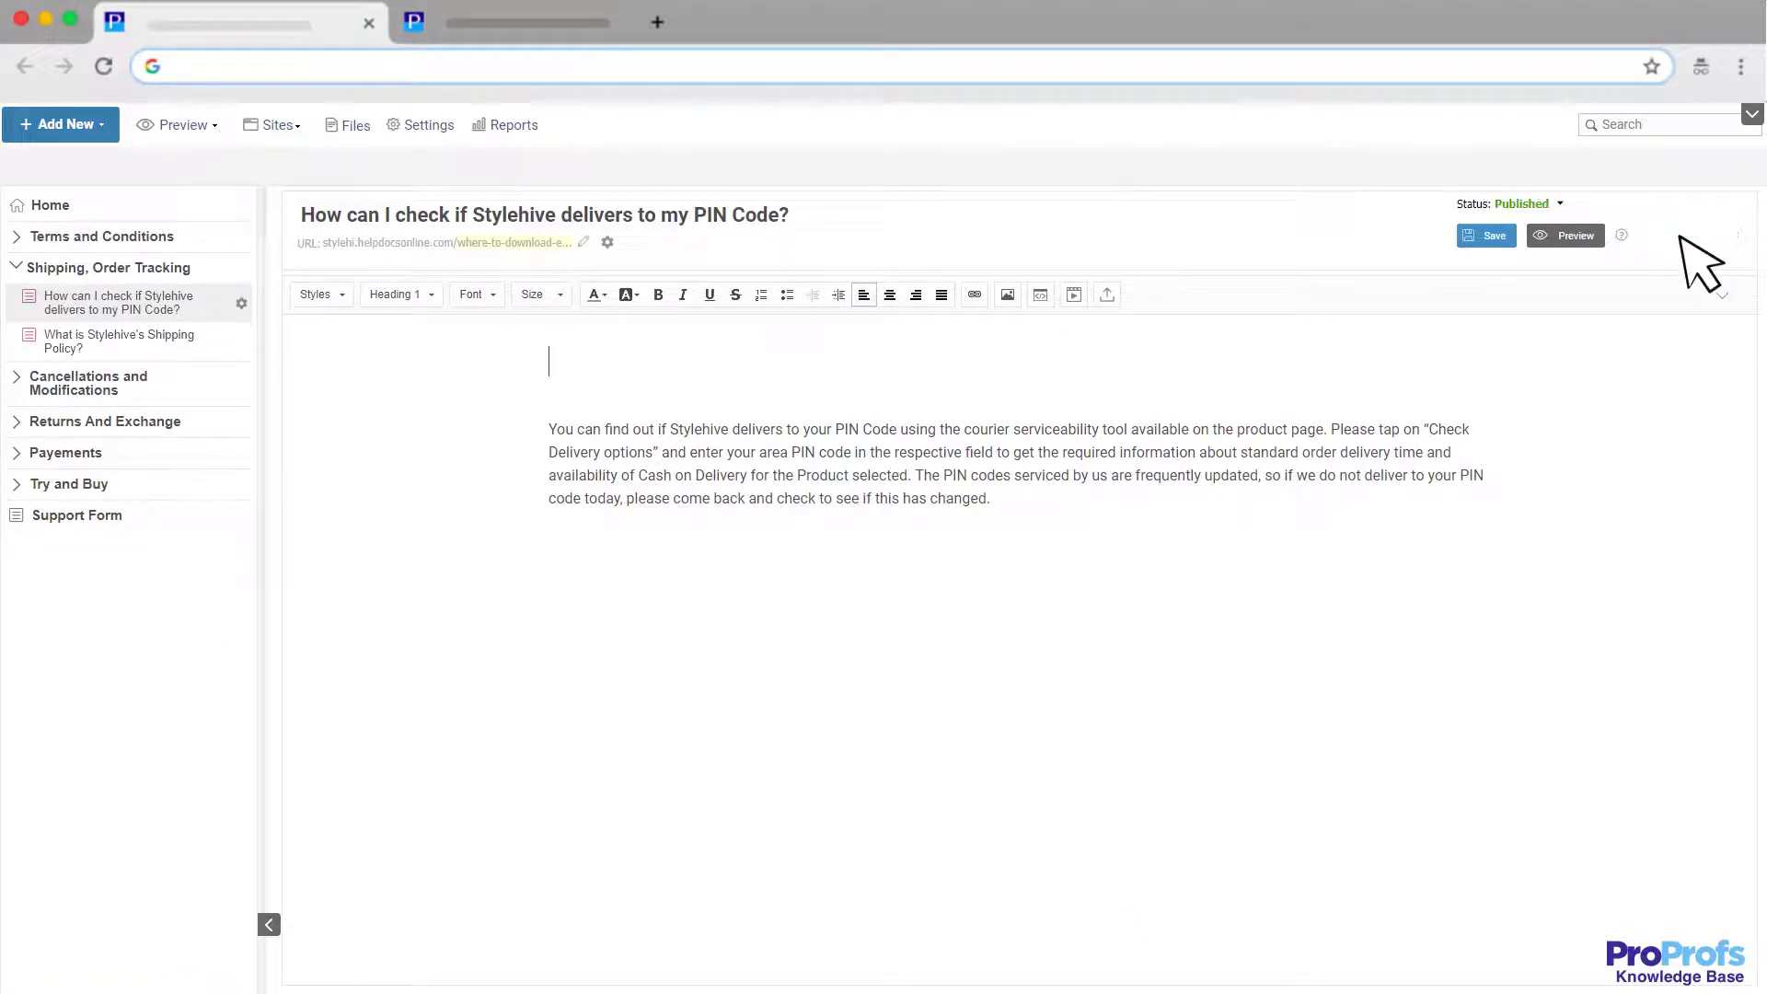
{"action": "left_click", "coordinate": [1569, 237]}
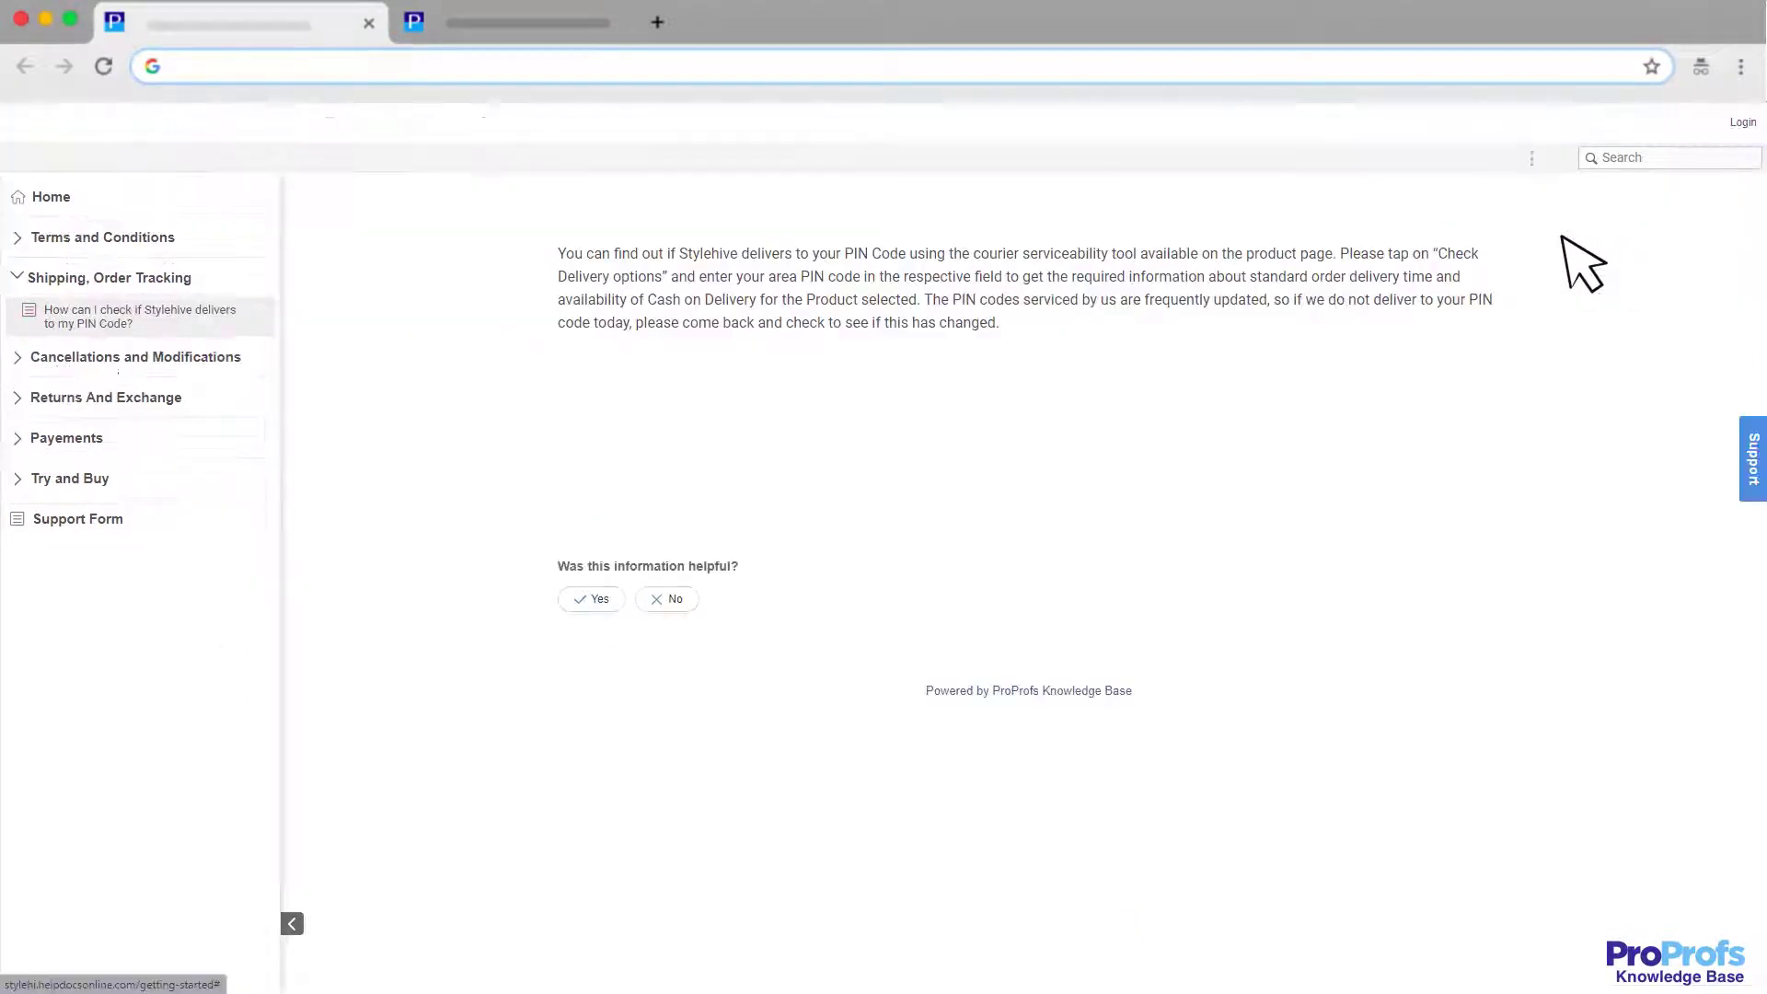
{"action": "left_click", "coordinate": [1535, 158]}
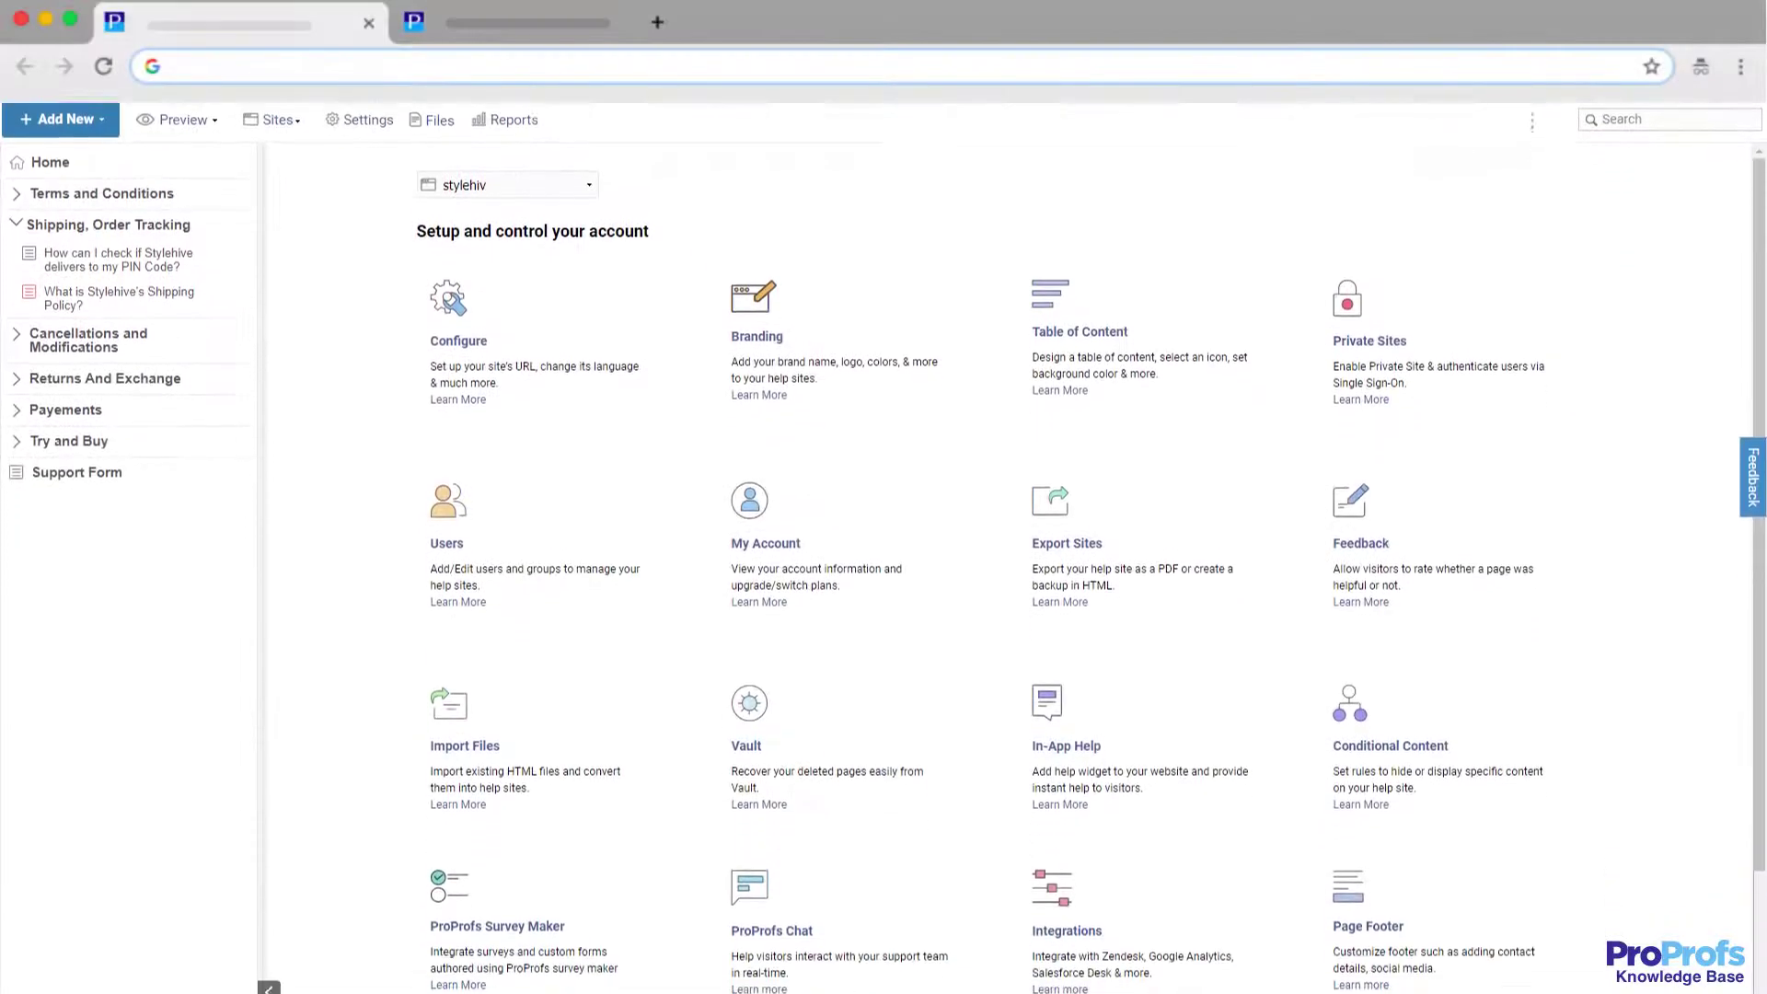
- Start a custom support form from Integrations and move through its email and launch settings
{"action": "left_click", "coordinate": [1060, 909]}
{"action": "left_click", "coordinate": [1007, 686]}
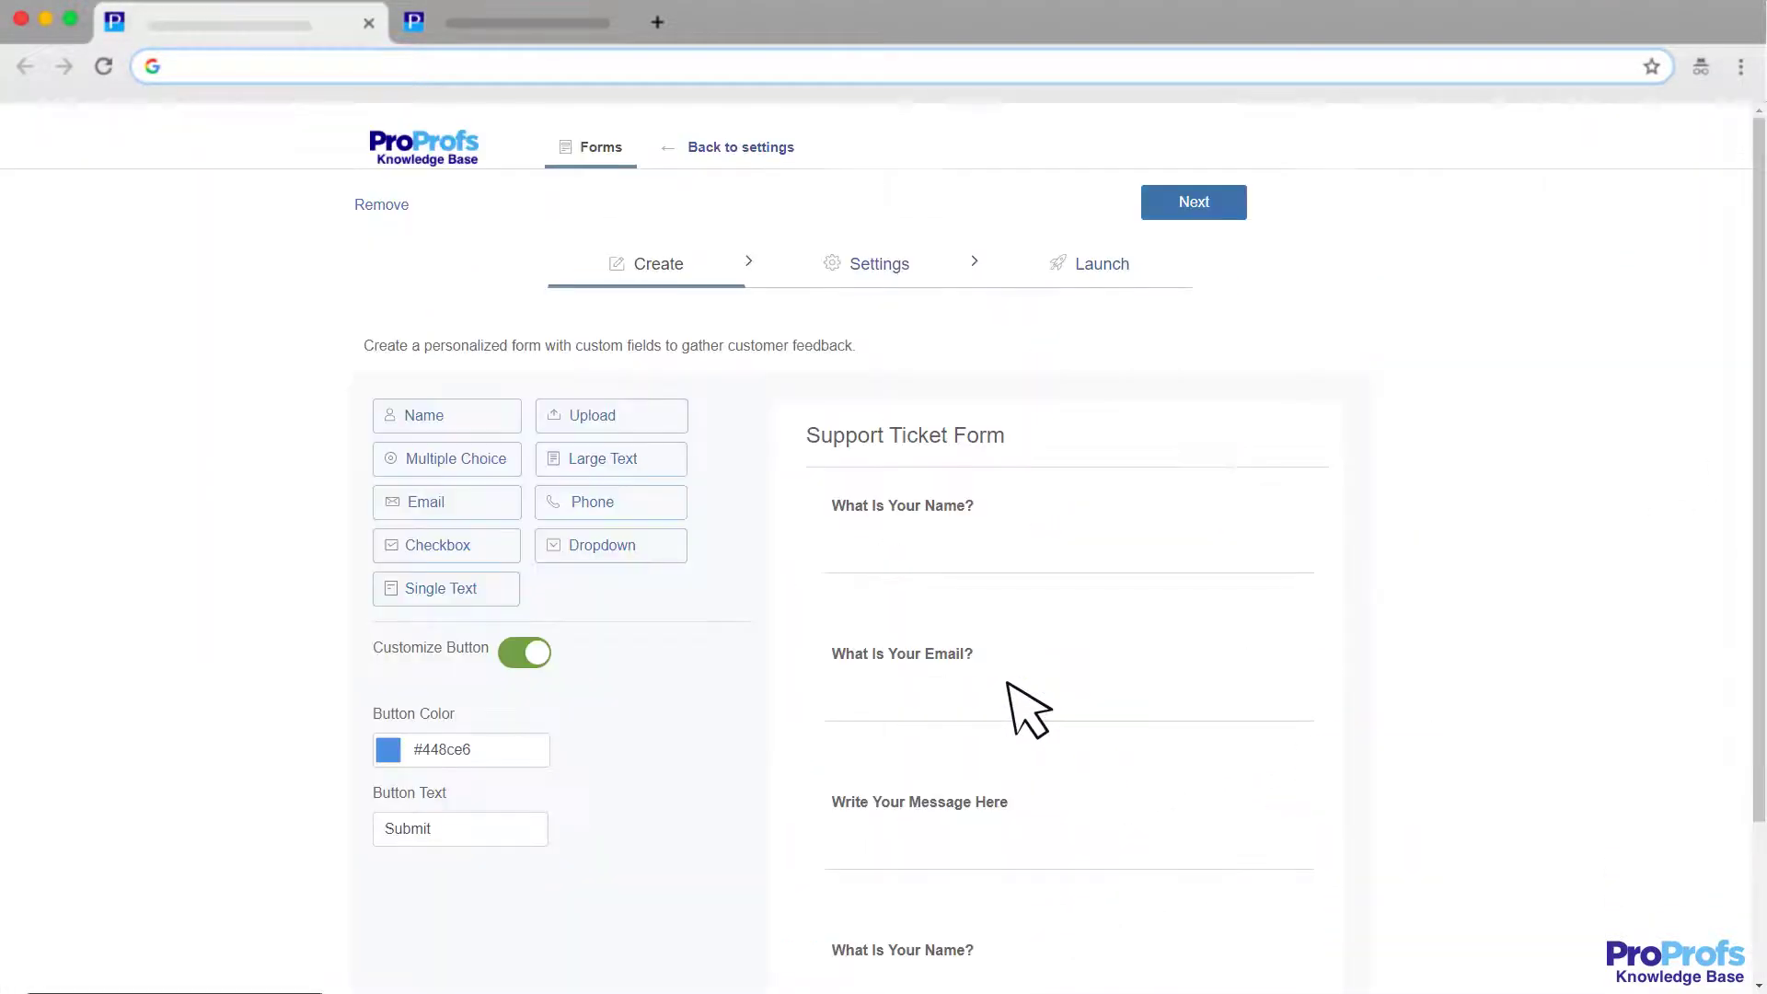
{"action": "left_click", "coordinate": [1195, 204]}
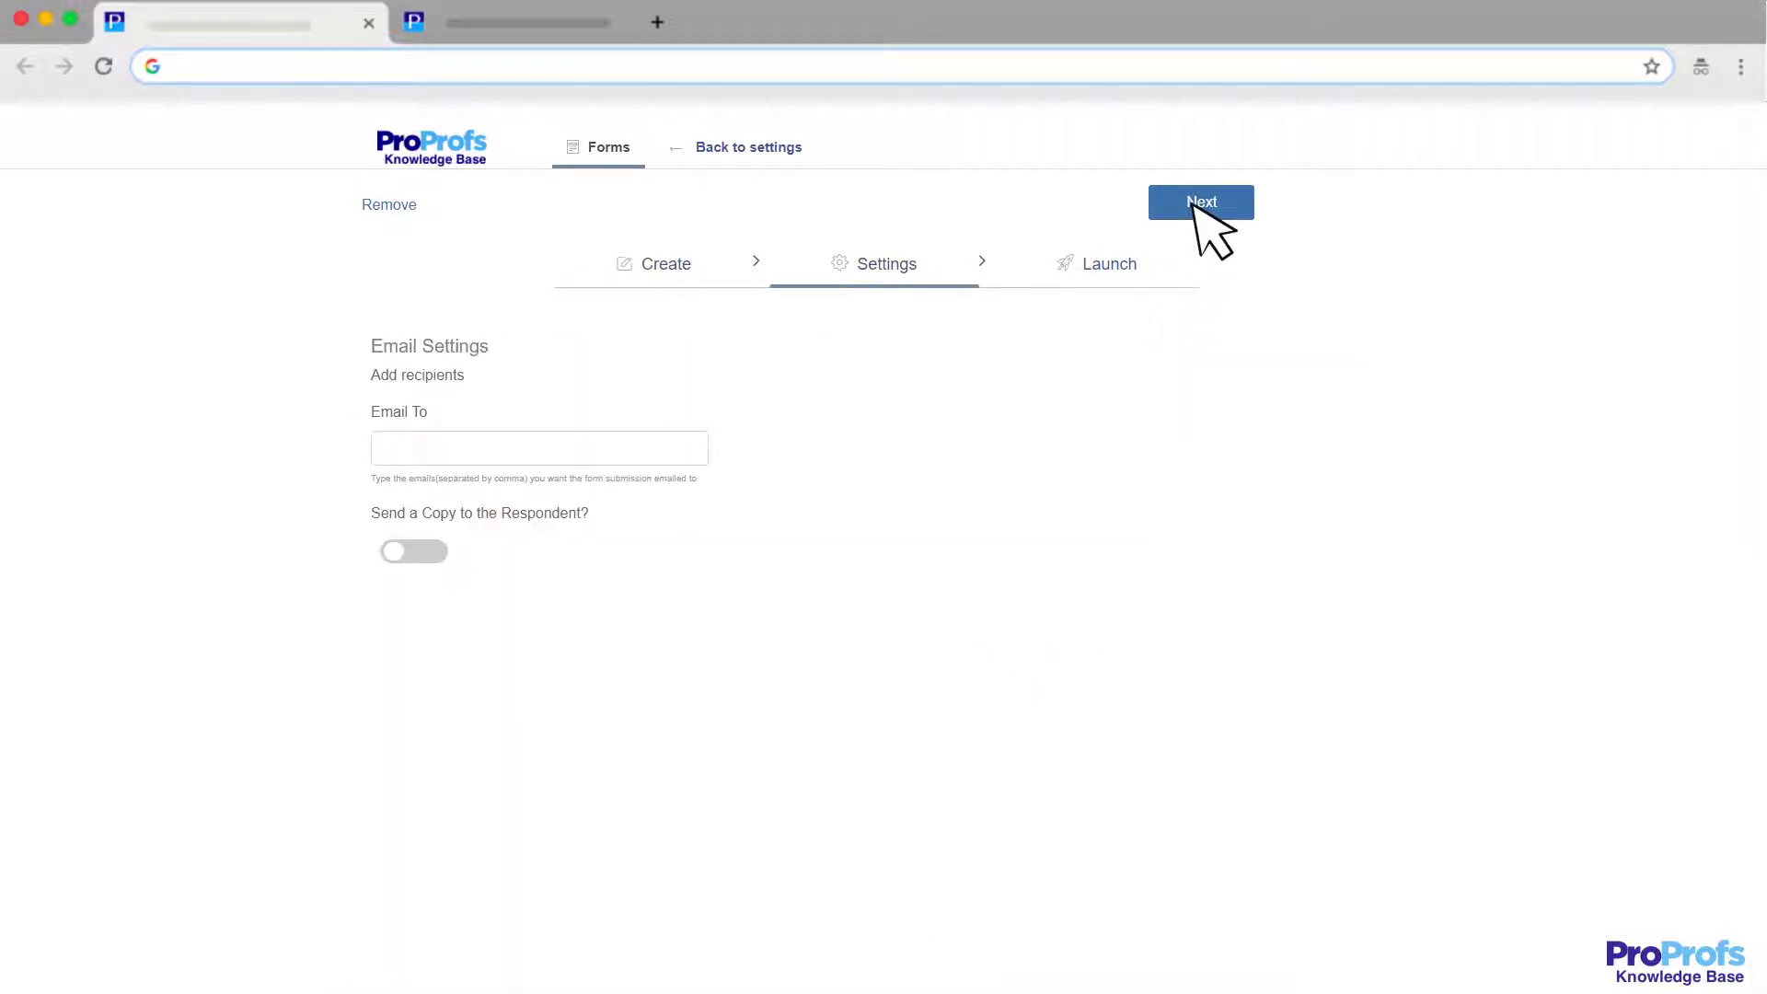
{"action": "left_click", "coordinate": [1195, 204]}
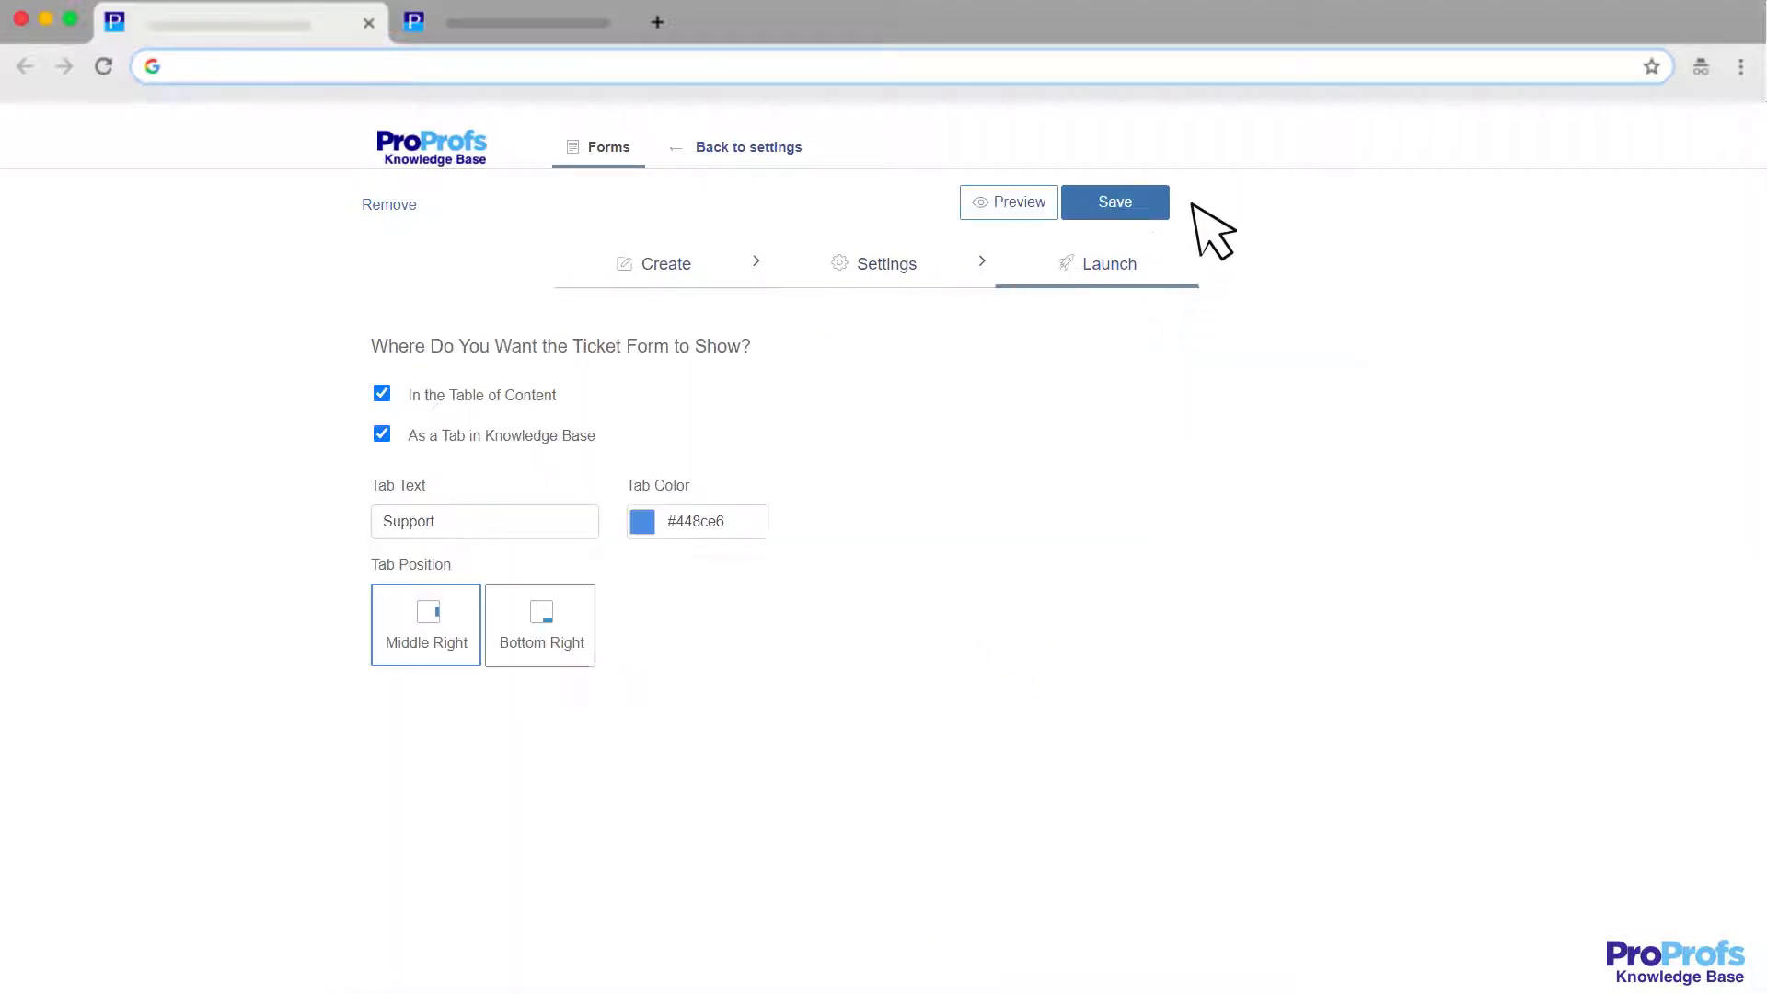
- Save the Support Ticket Form, preview the knowledge base, and mark an article as helpful
{"action": "left_click", "coordinate": [1113, 212]}
{"action": "left_click", "coordinate": [1001, 253]}
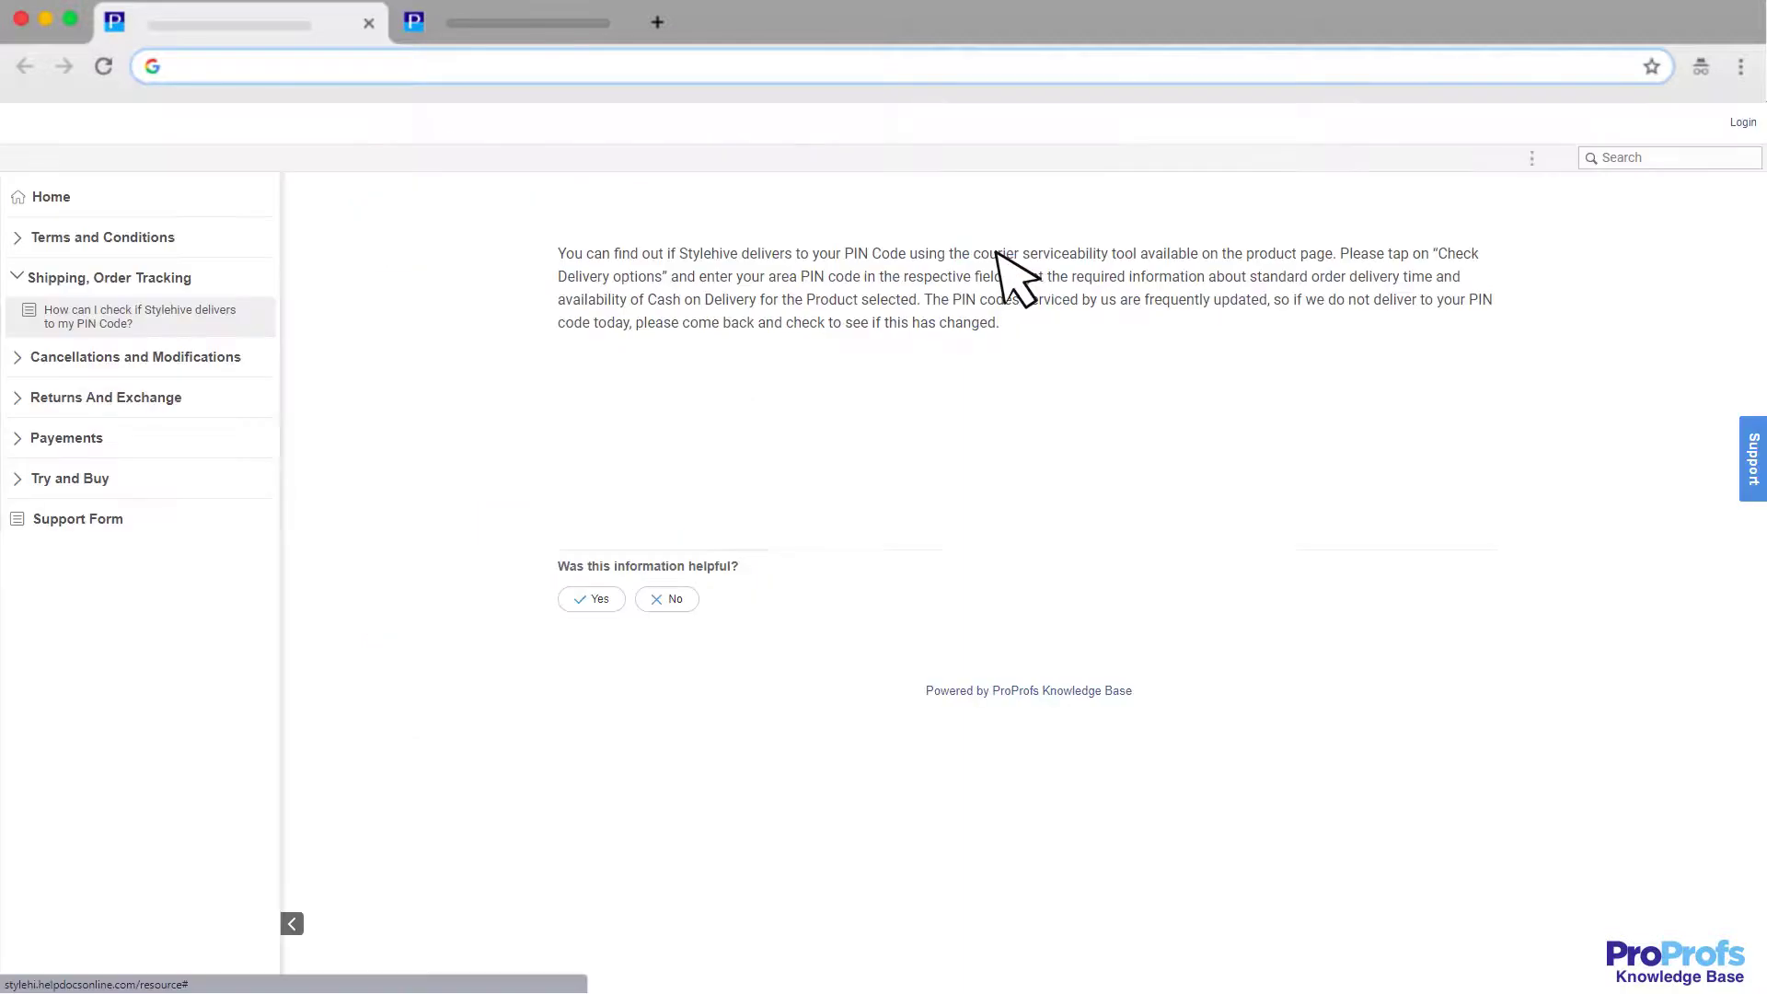
{"action": "left_click", "coordinate": [592, 599]}
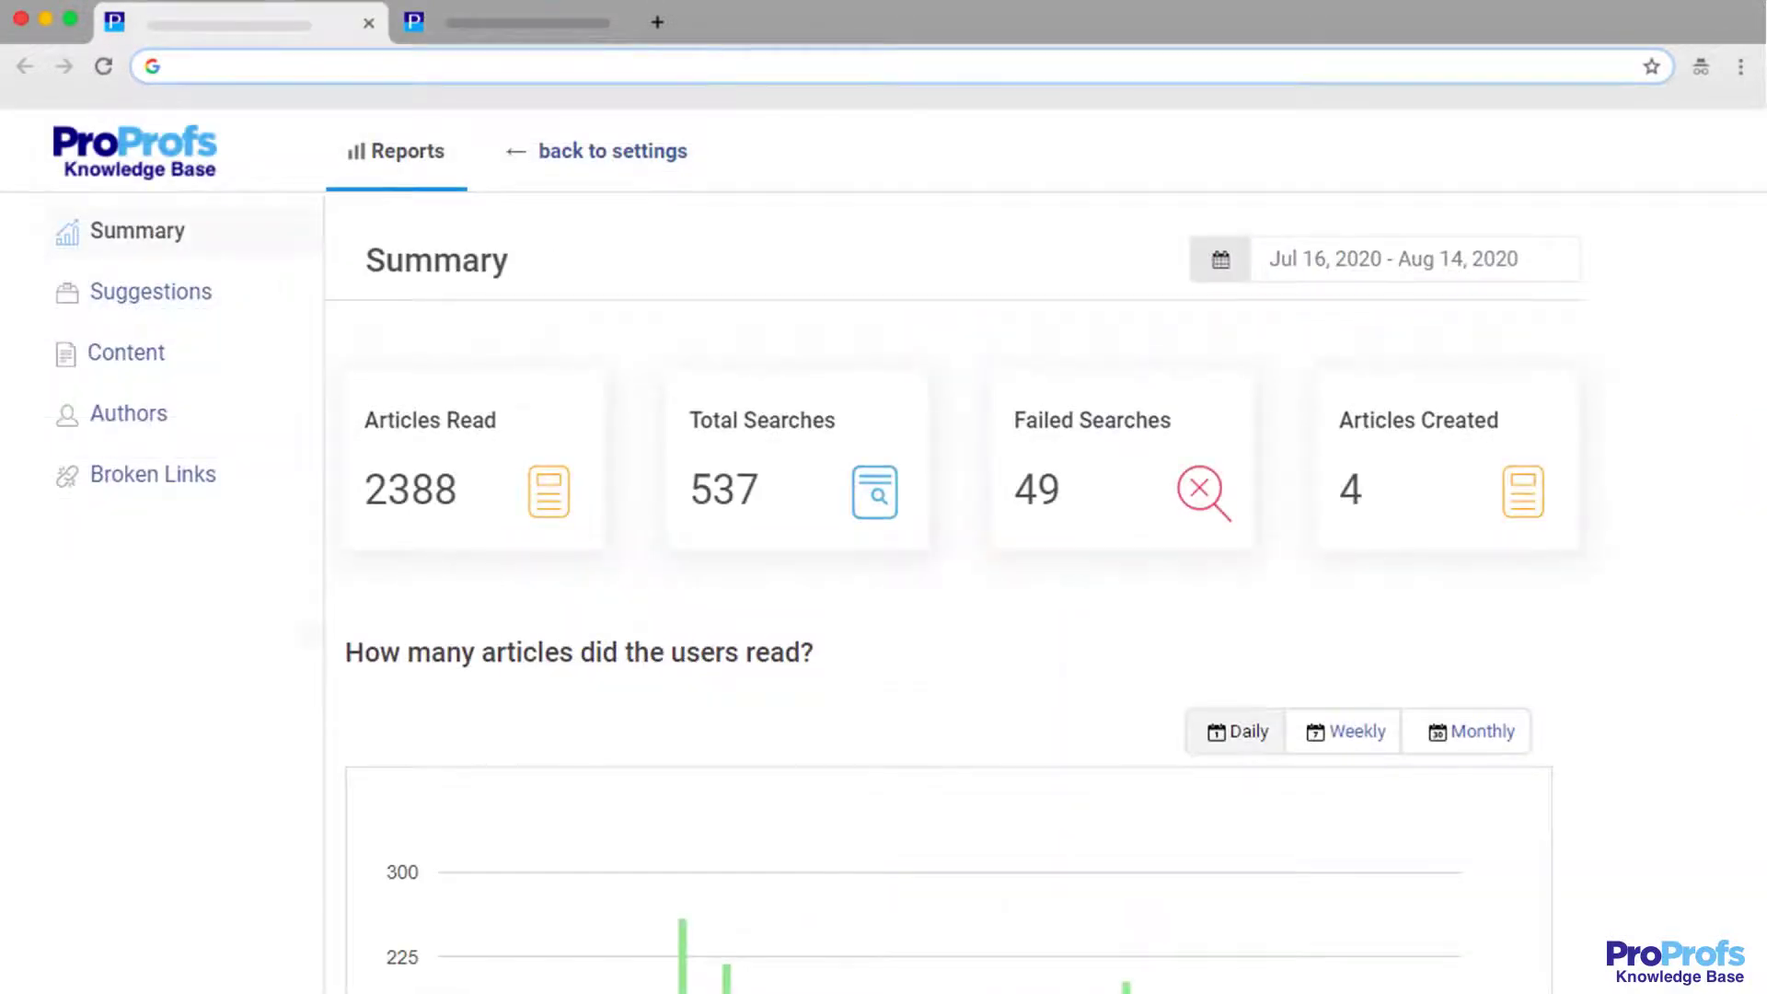
- Scroll through the Summary report's reading and search statistics
{"action": "scroll", "coordinate": [953, 589], "scroll_direction": "down", "scroll_amount": 6}
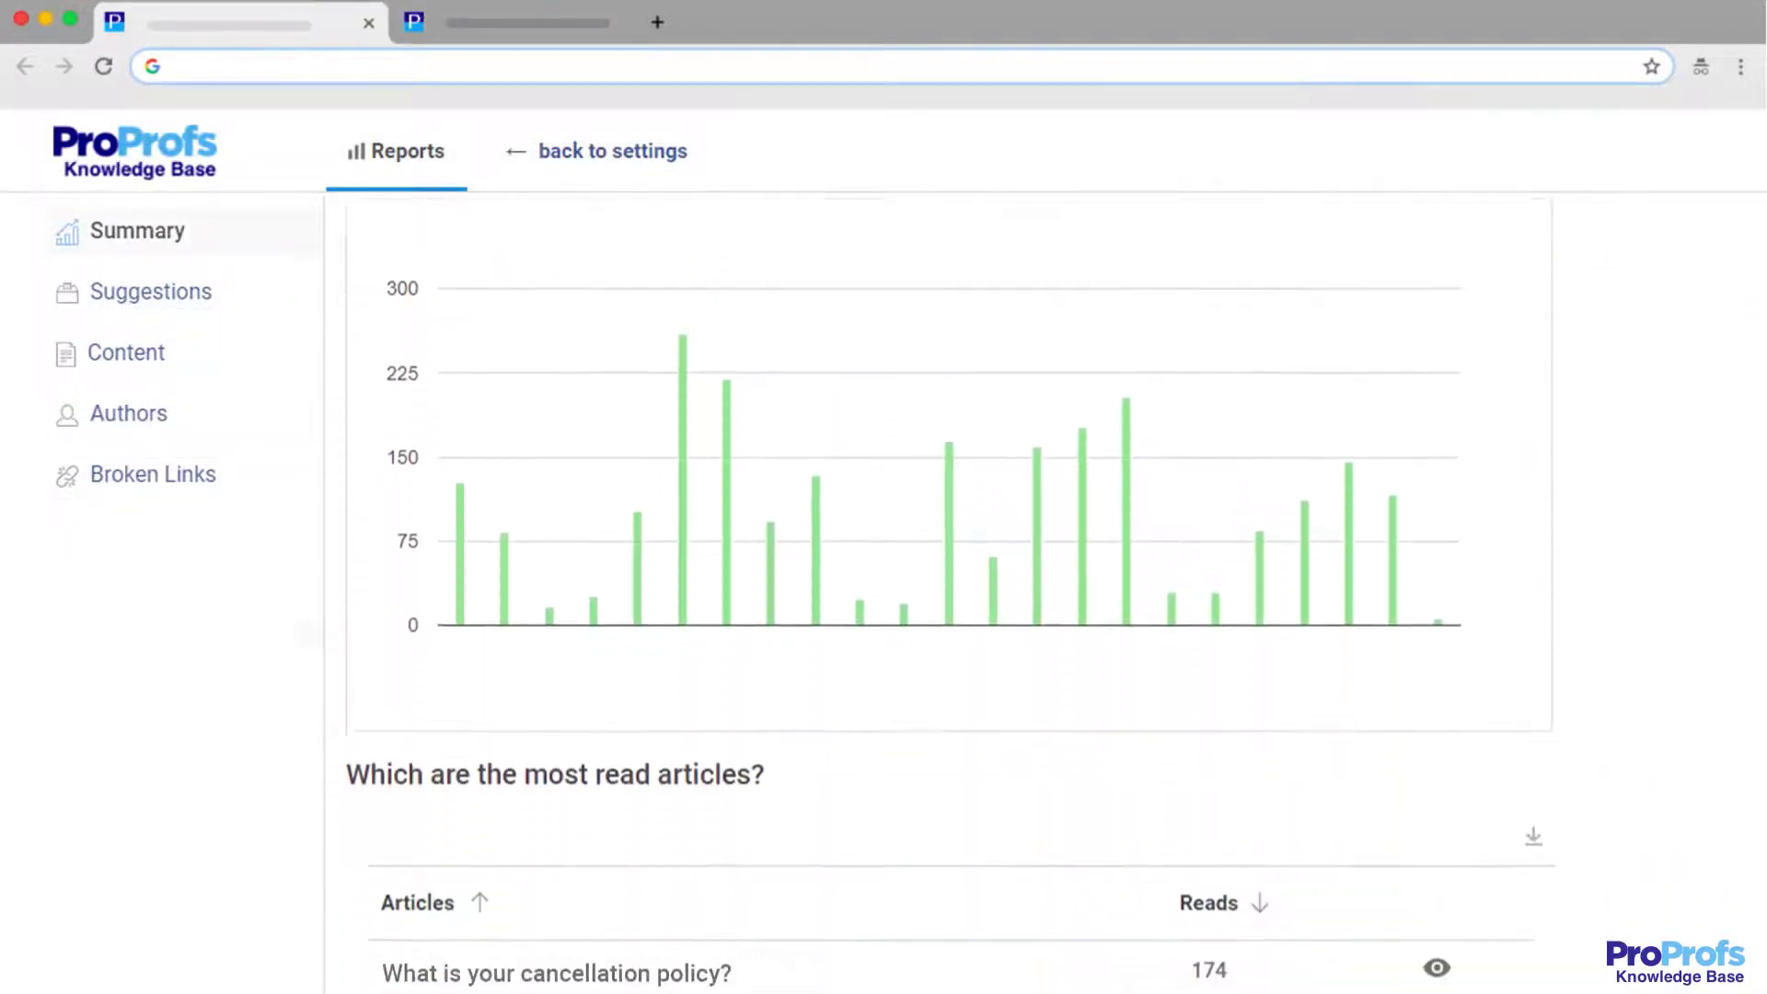
{"action": "scroll", "coordinate": [953, 589], "scroll_direction": "down", "scroll_amount": 5}
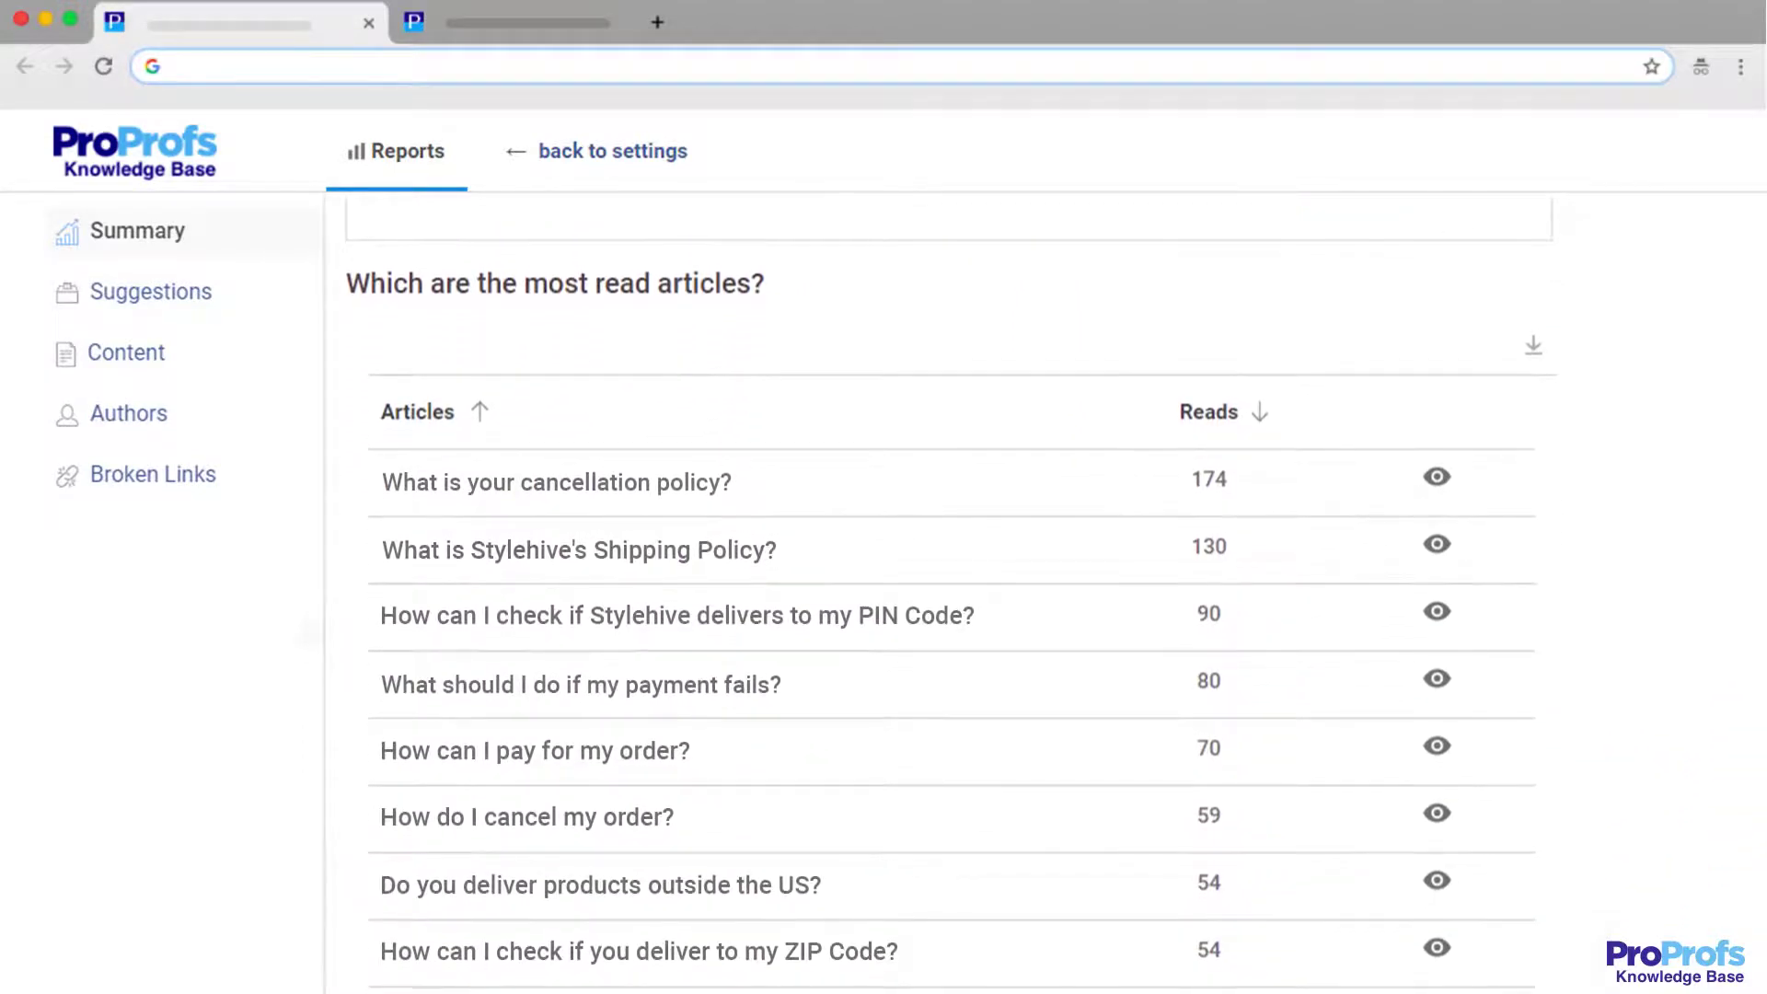
{"action": "scroll", "coordinate": [953, 589], "scroll_direction": "down", "scroll_amount": 7}
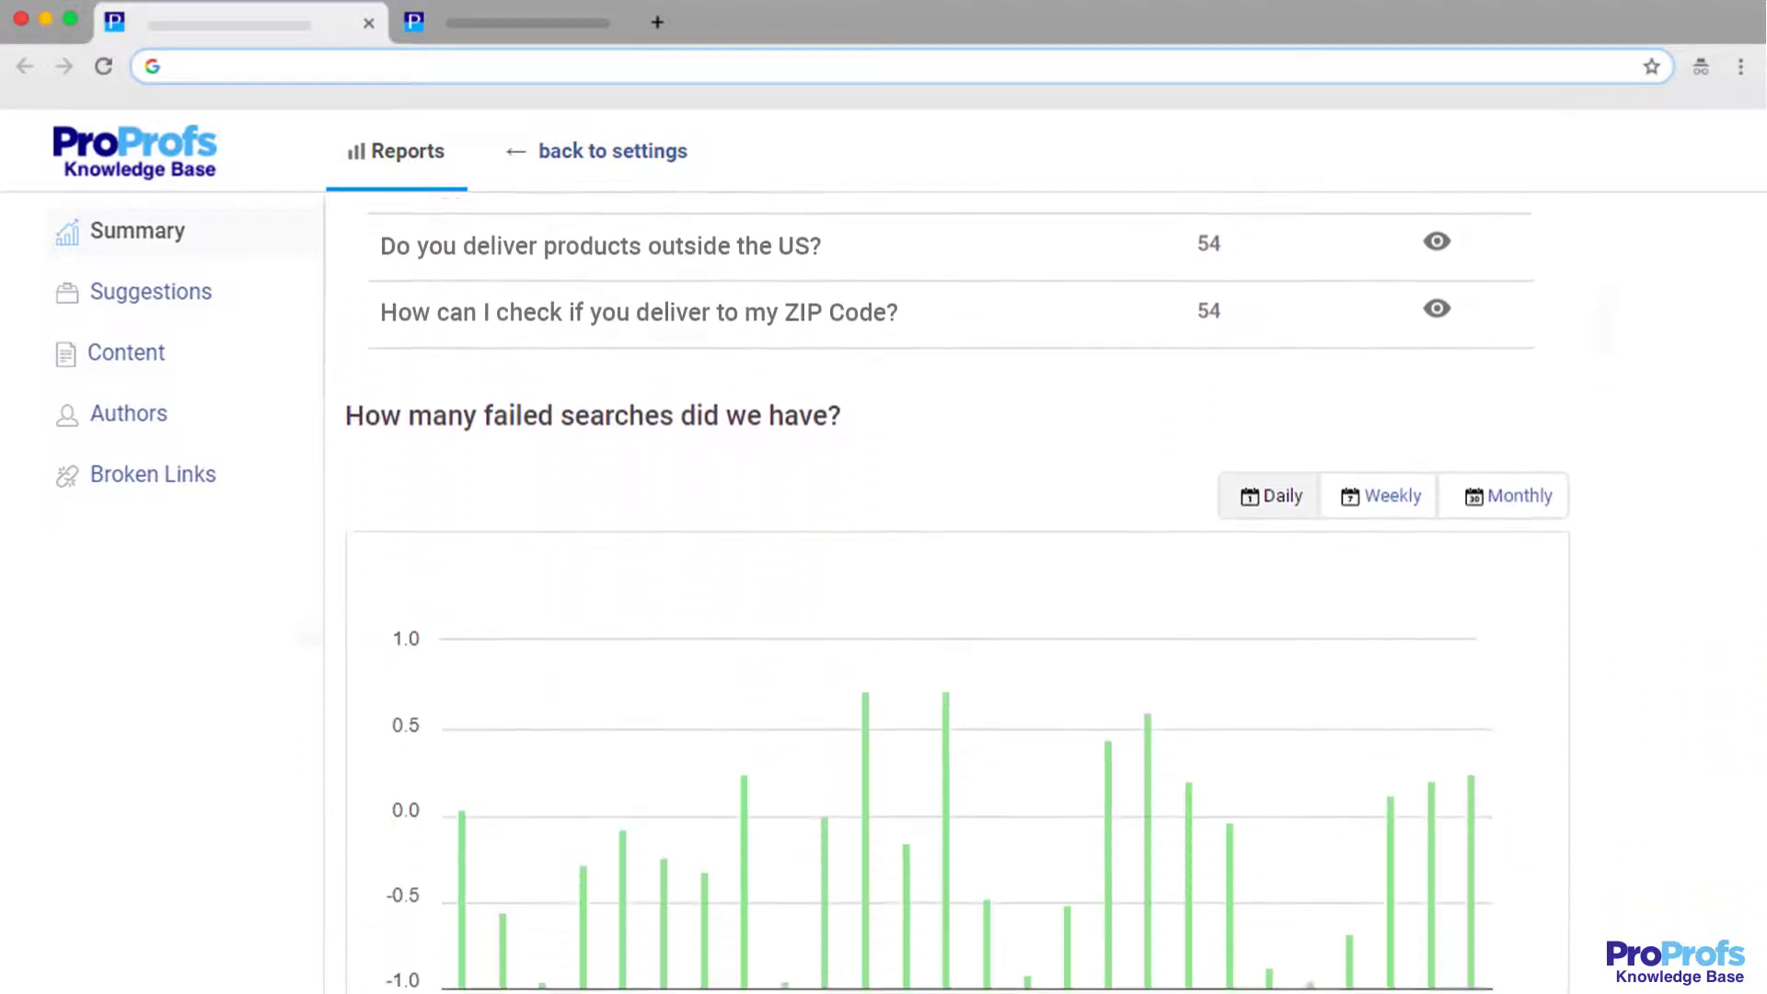
{"action": "scroll", "coordinate": [952, 589], "scroll_direction": "down", "scroll_amount": 1}
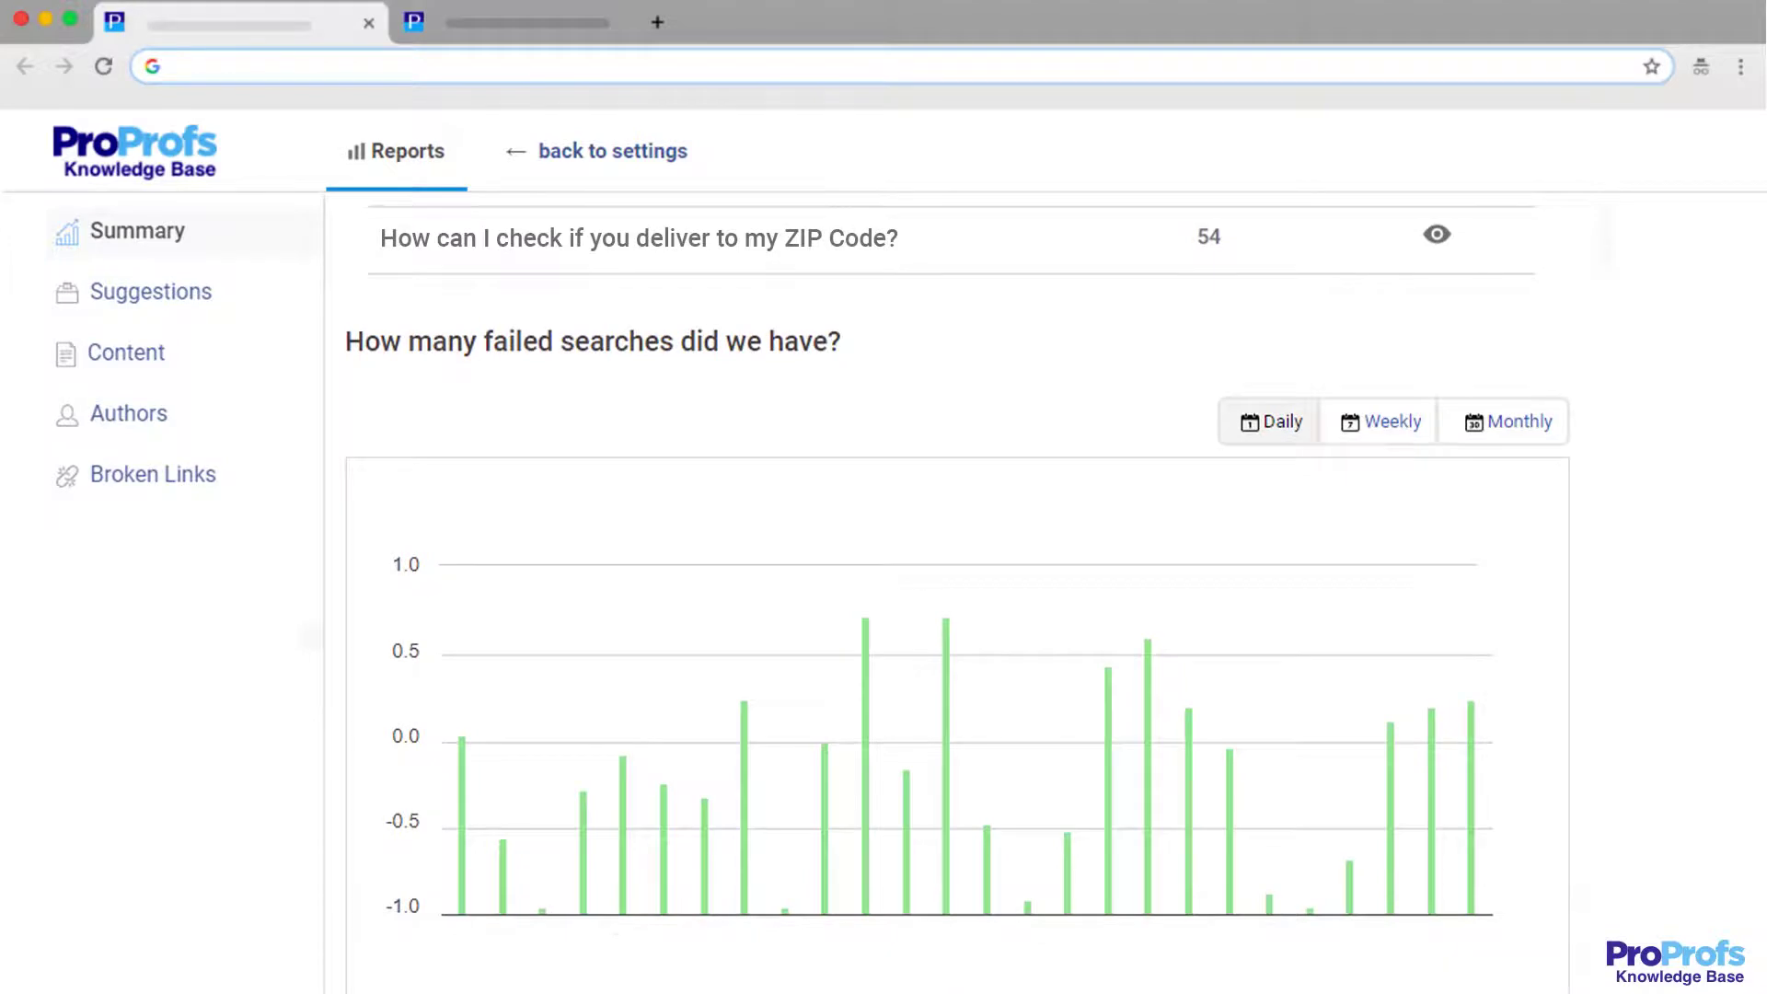
- Open the Content report, then the Suggestions report
{"action": "left_click", "coordinate": [126, 353]}
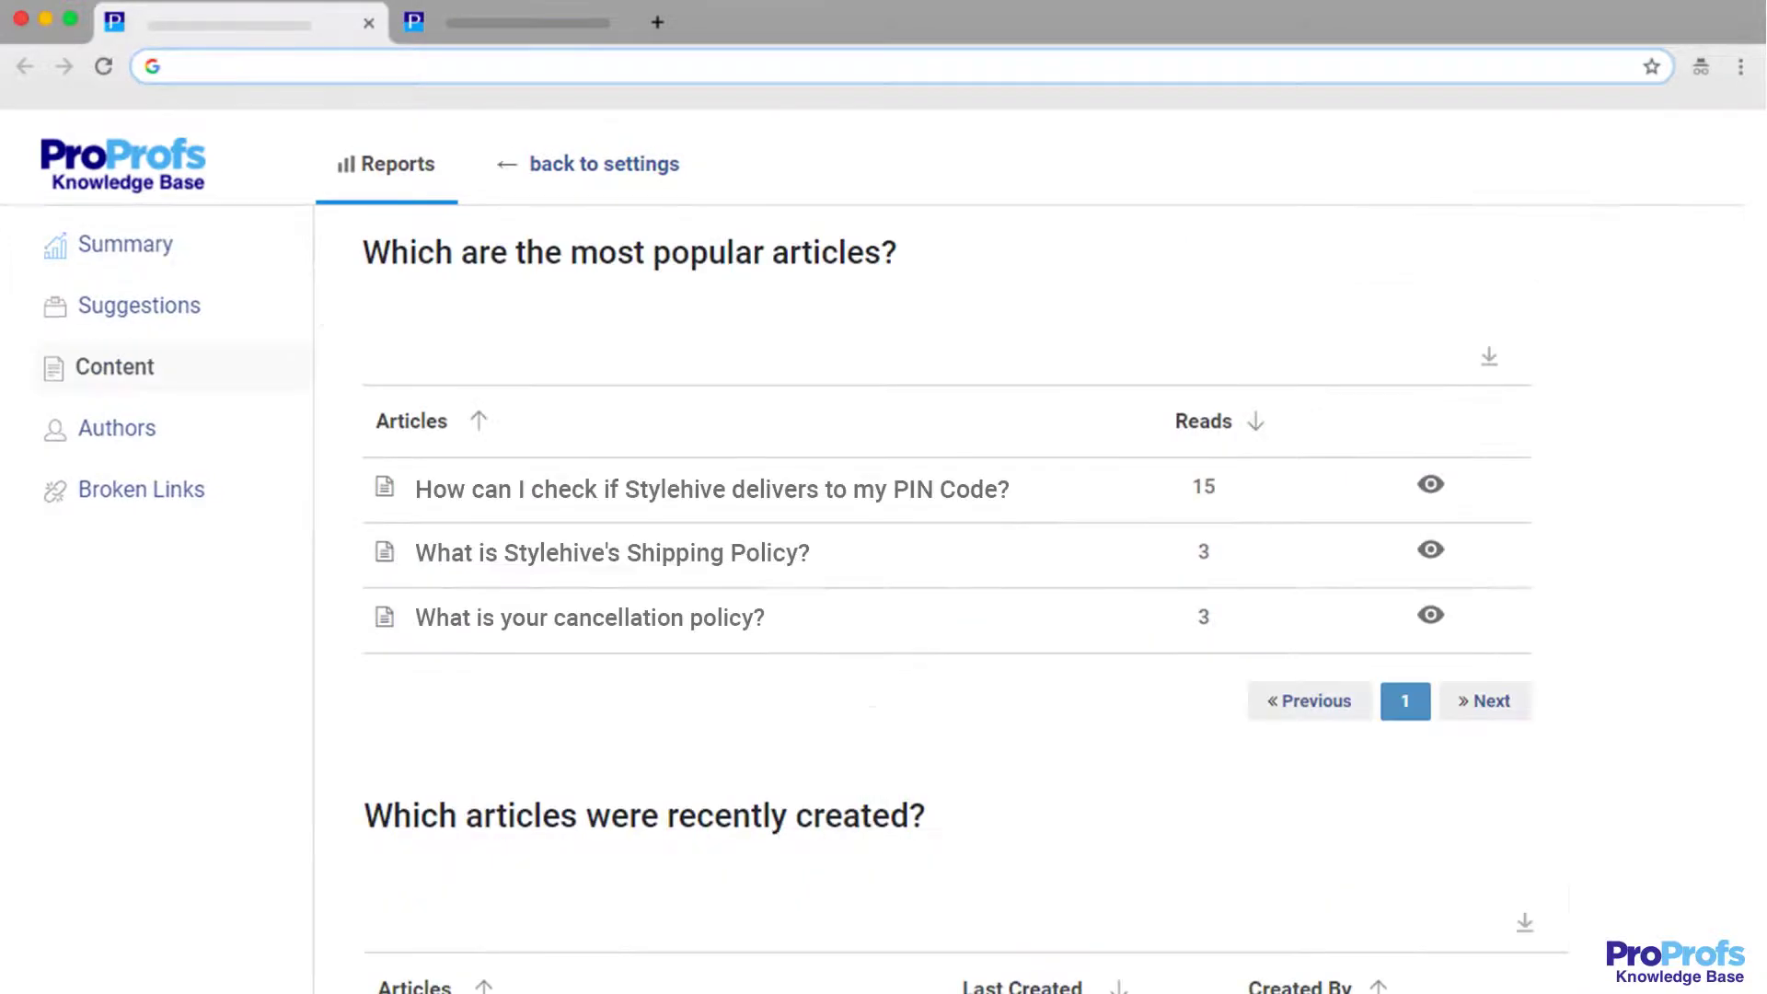
{"action": "left_click", "coordinate": [138, 305]}
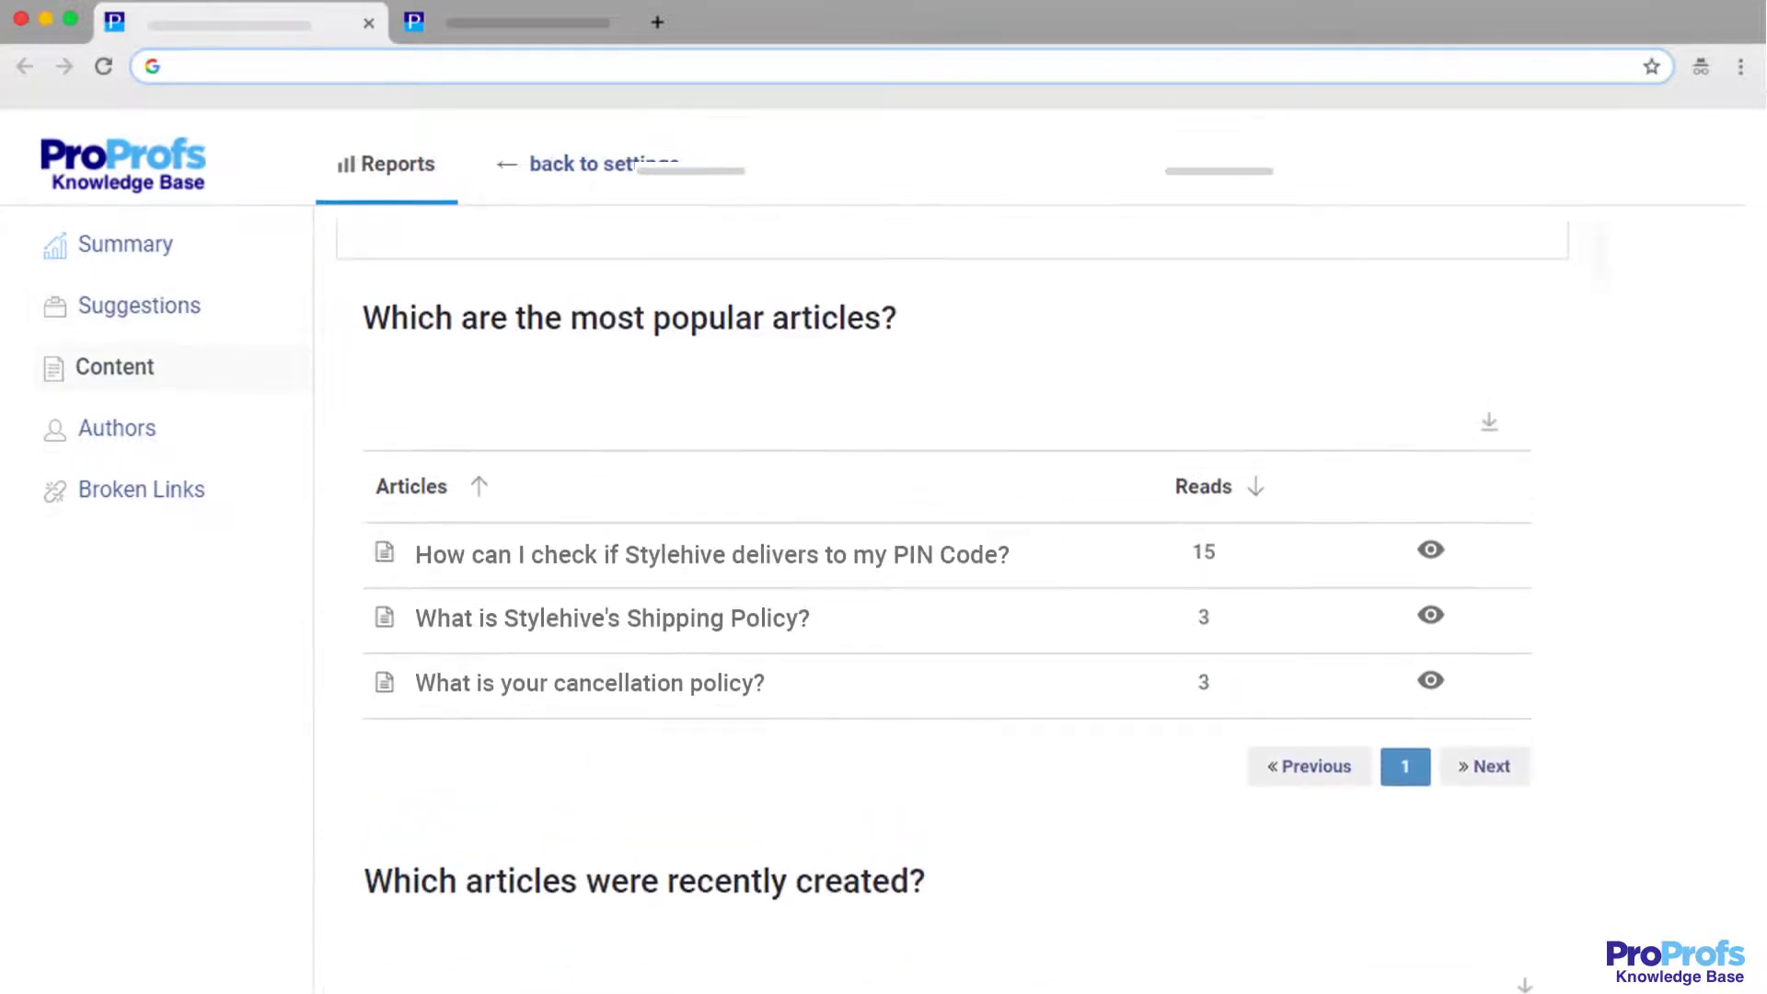
{"action": "scroll", "coordinate": [953, 571], "scroll_direction": "up", "scroll_amount": 10}
{"action": "scroll", "coordinate": [953, 599], "scroll_direction": "up", "scroll_amount": 6}
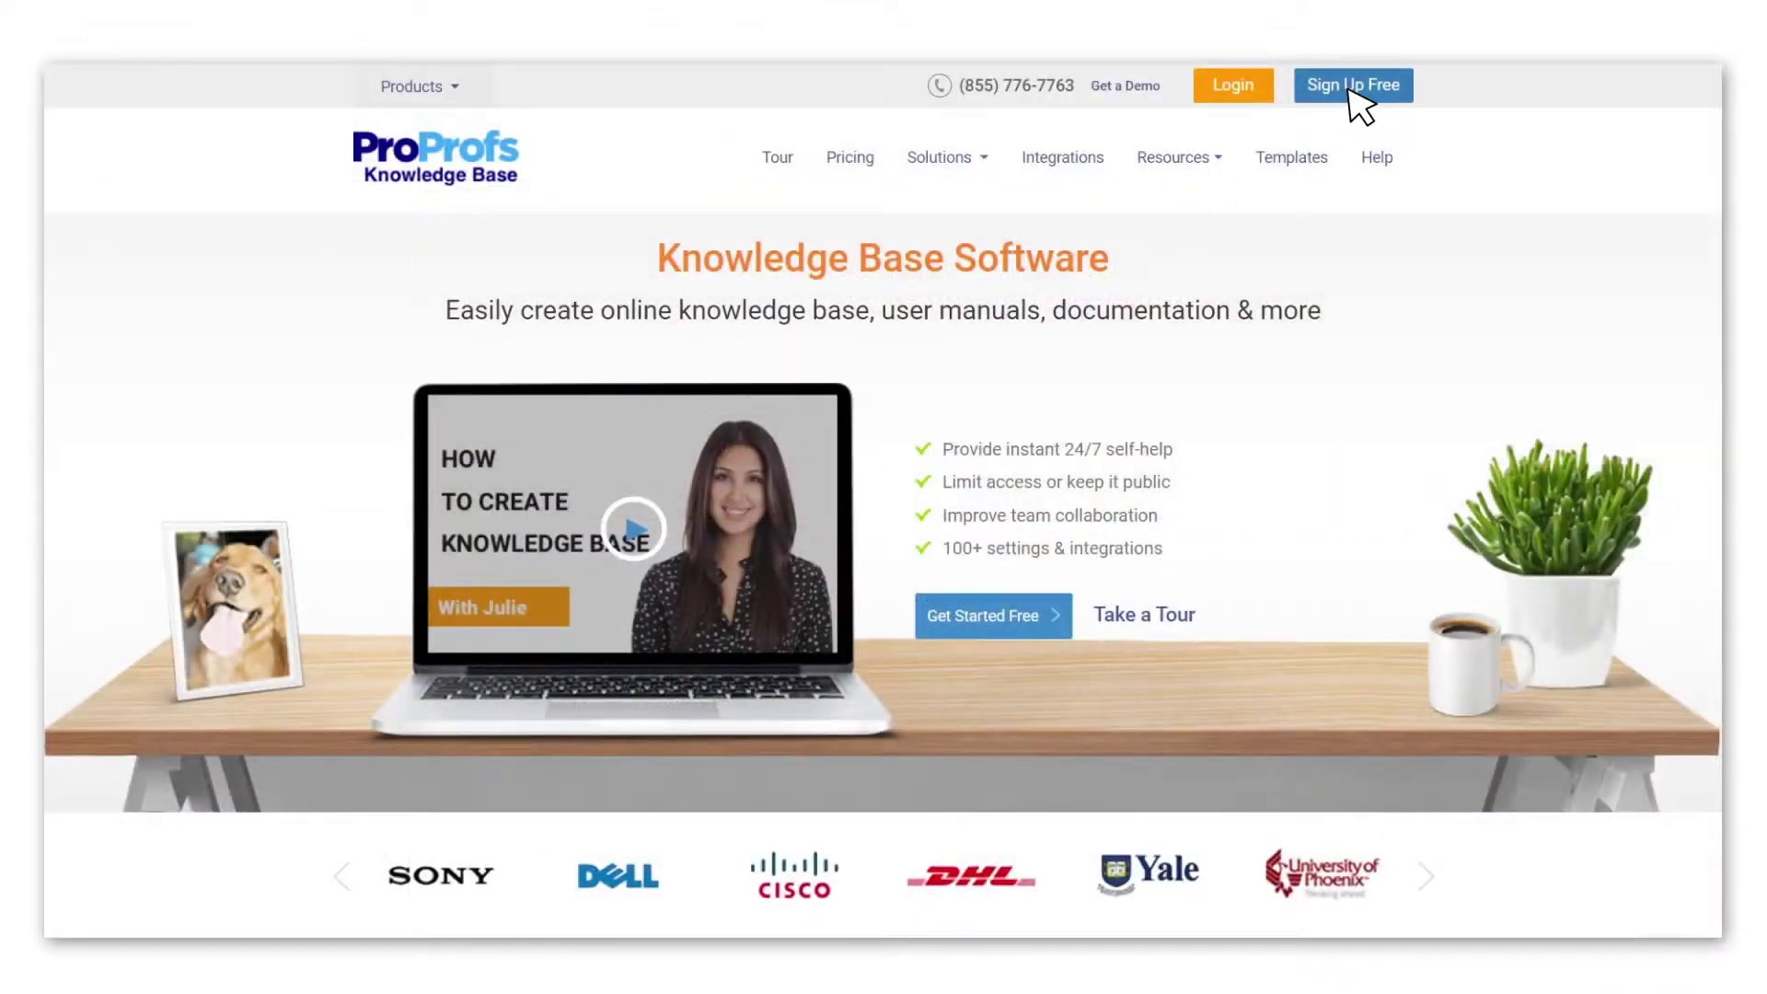
- Choose Sign Up Free on the ProProfs Knowledge Base homepage to open the free account form
{"action": "left_click", "coordinate": [1350, 90]}
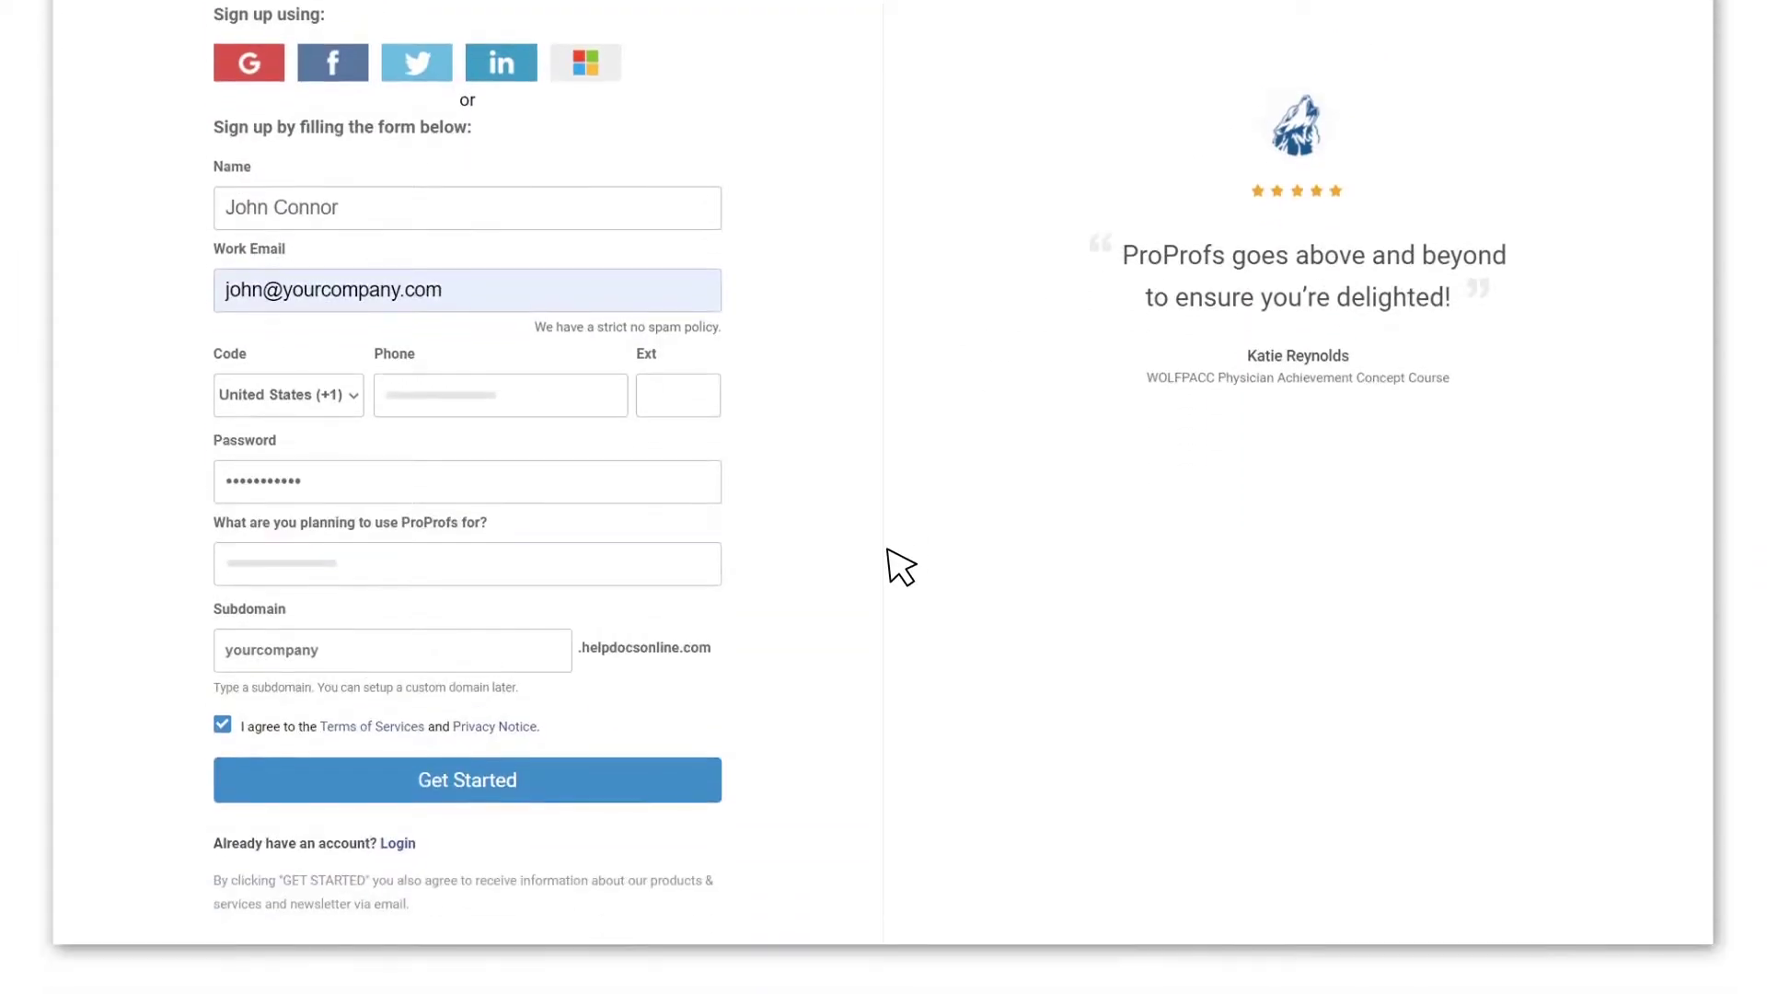